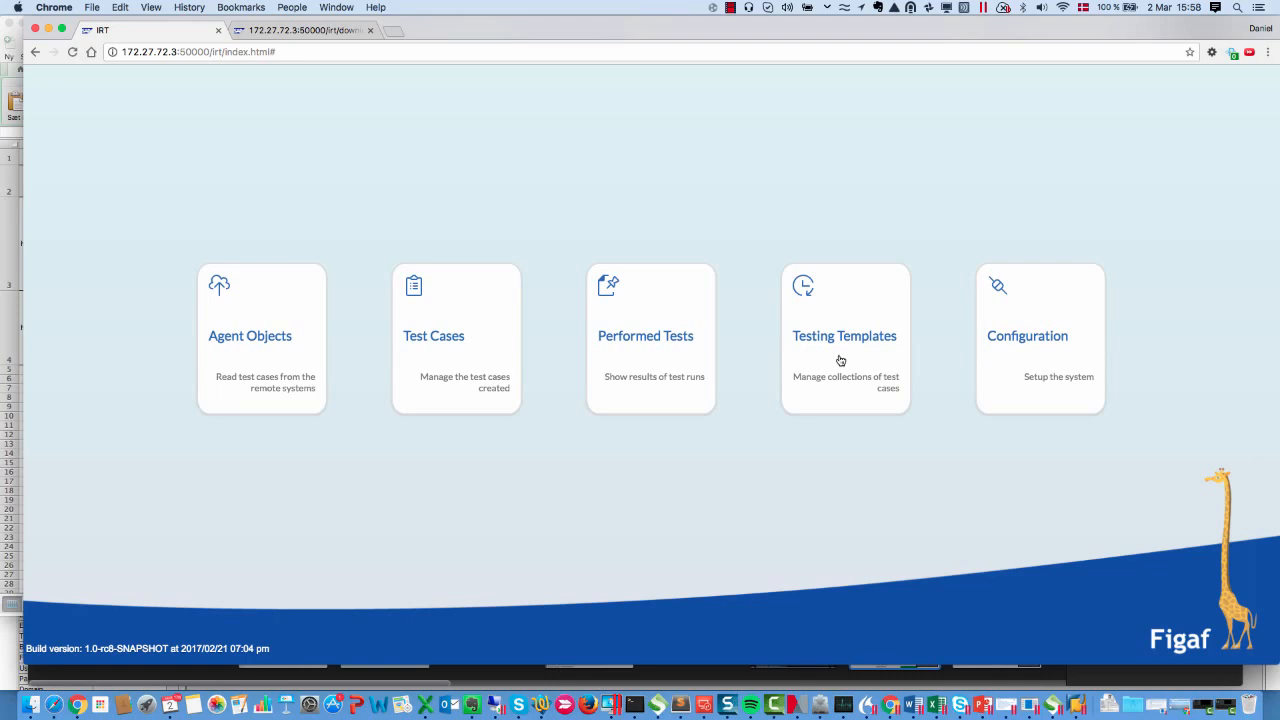
Open the Record messages dialog for the selected ORDERS.ORDERS05 interface on agent DPO, keeping XML as inbound message type
{"action": "left_click", "coordinate": [278, 349]}
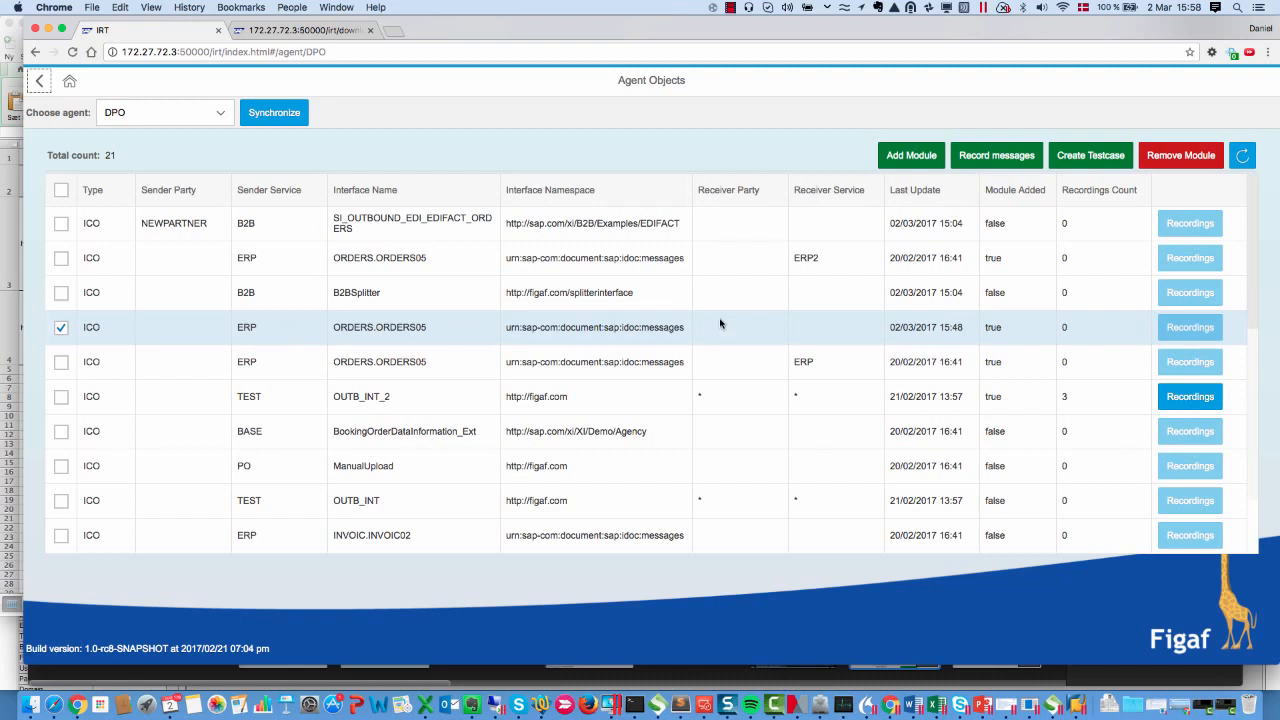
{"action": "left_click", "coordinate": [993, 162]}
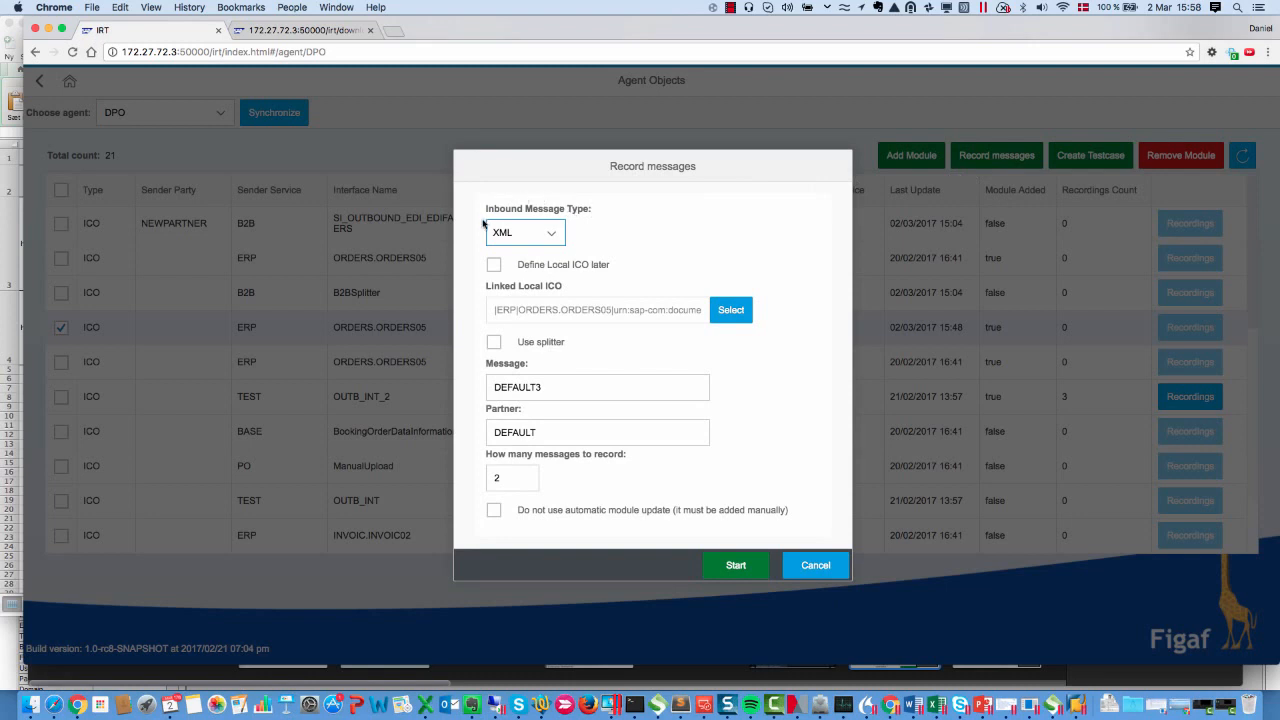
{"action": "left_click", "coordinate": [555, 232]}
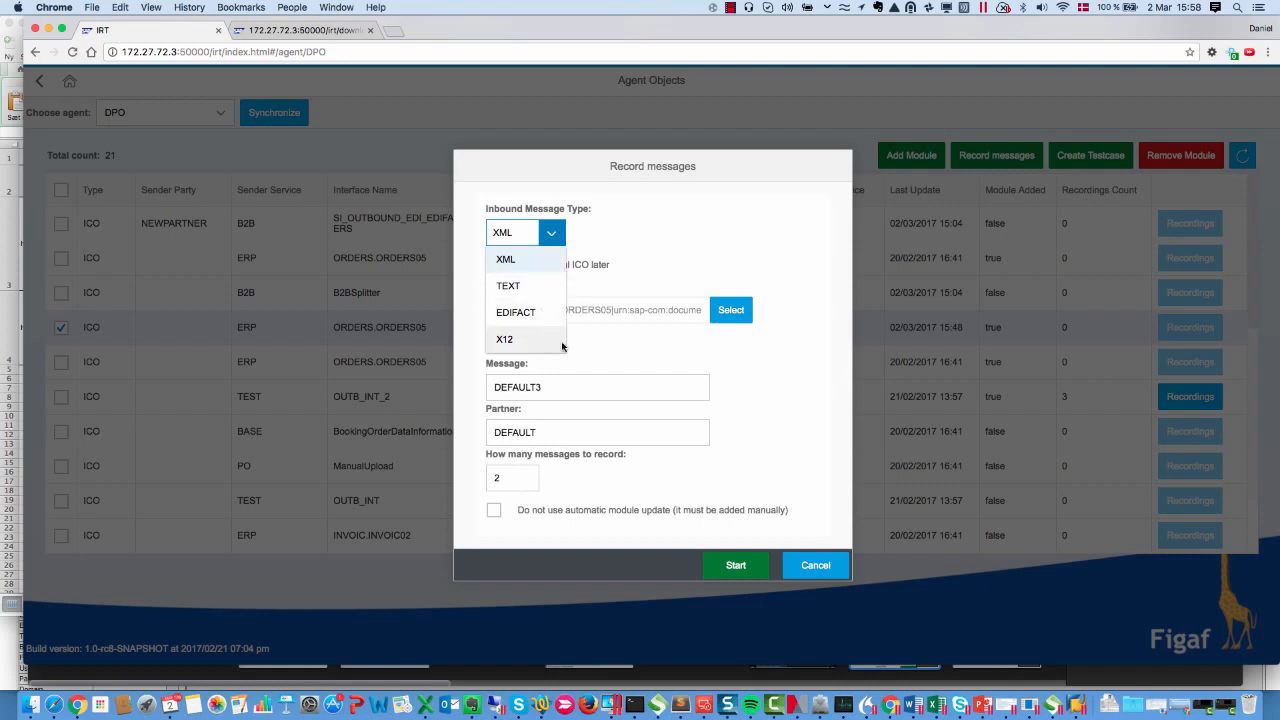
{"action": "left_click", "coordinate": [631, 365]}
{"action": "left_click", "coordinate": [520, 266]}
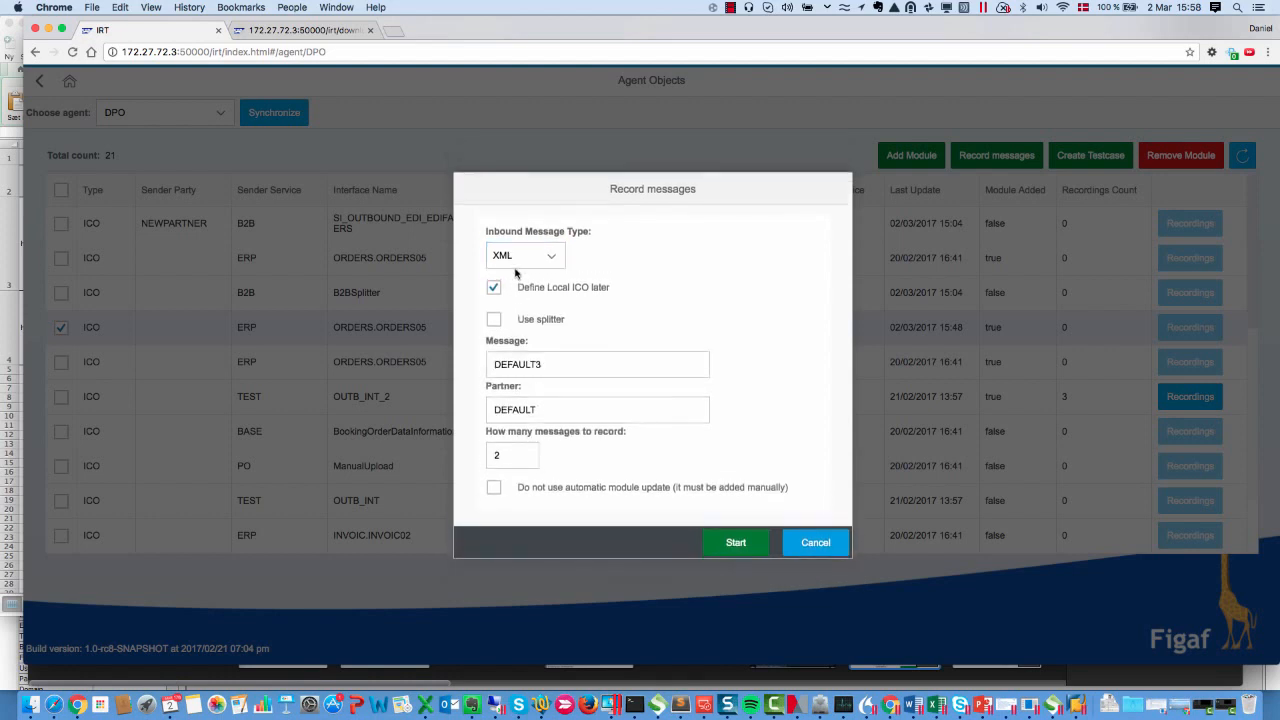
{"action": "left_click", "coordinate": [520, 290]}
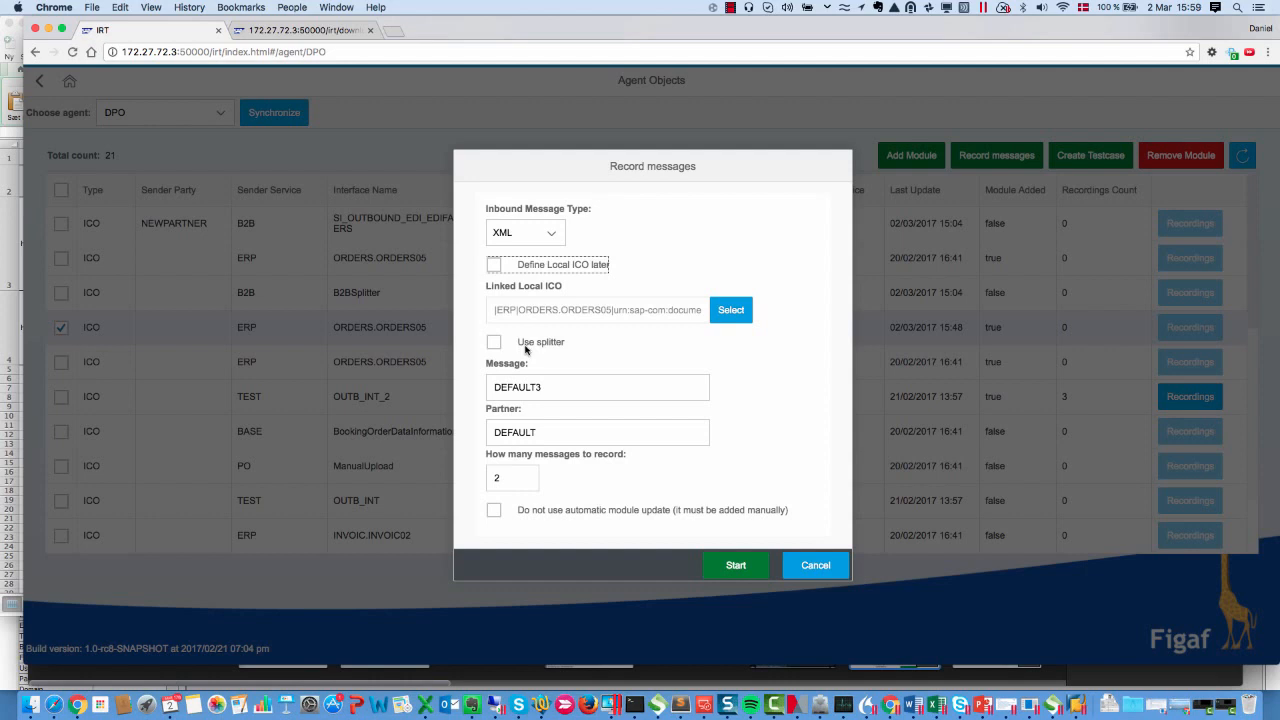
Set the message name to DEFAULT5 and start recording 2 messages
{"action": "left_click", "coordinate": [520, 432]}
{"action": "left_click", "coordinate": [588, 390]}
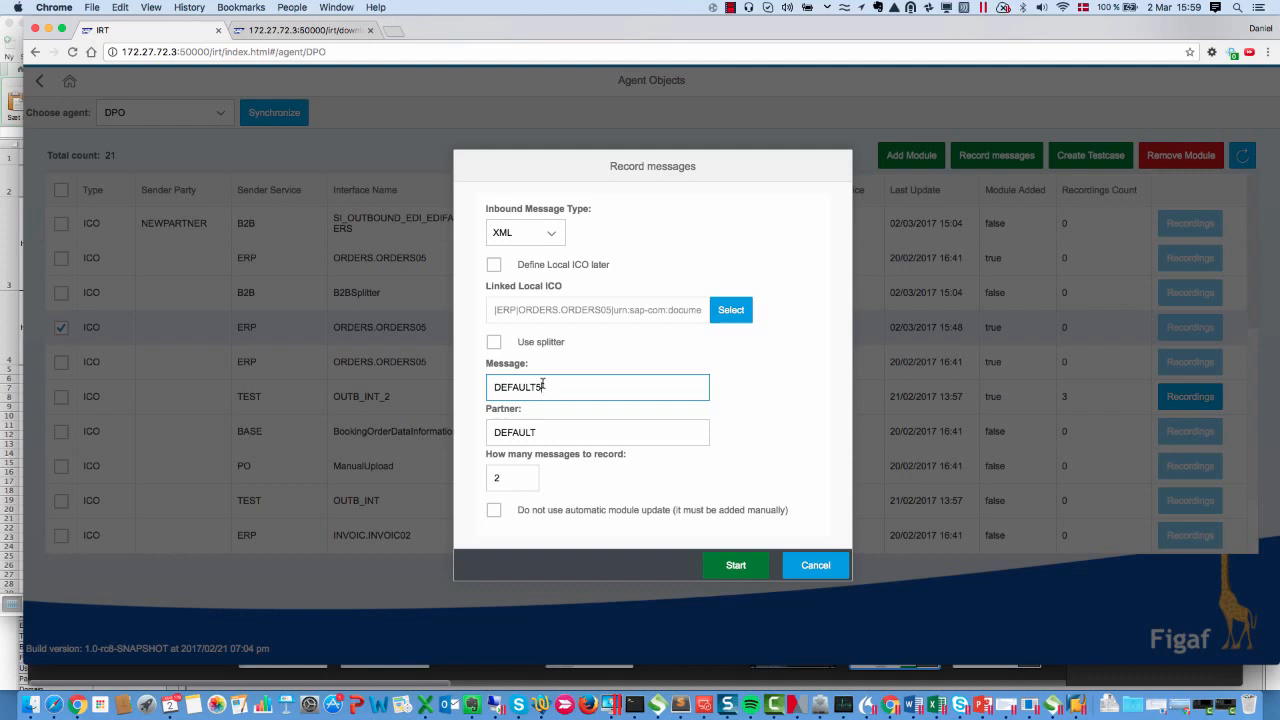
{"action": "left_click", "coordinate": [530, 424]}
{"action": "left_click", "coordinate": [736, 566]}
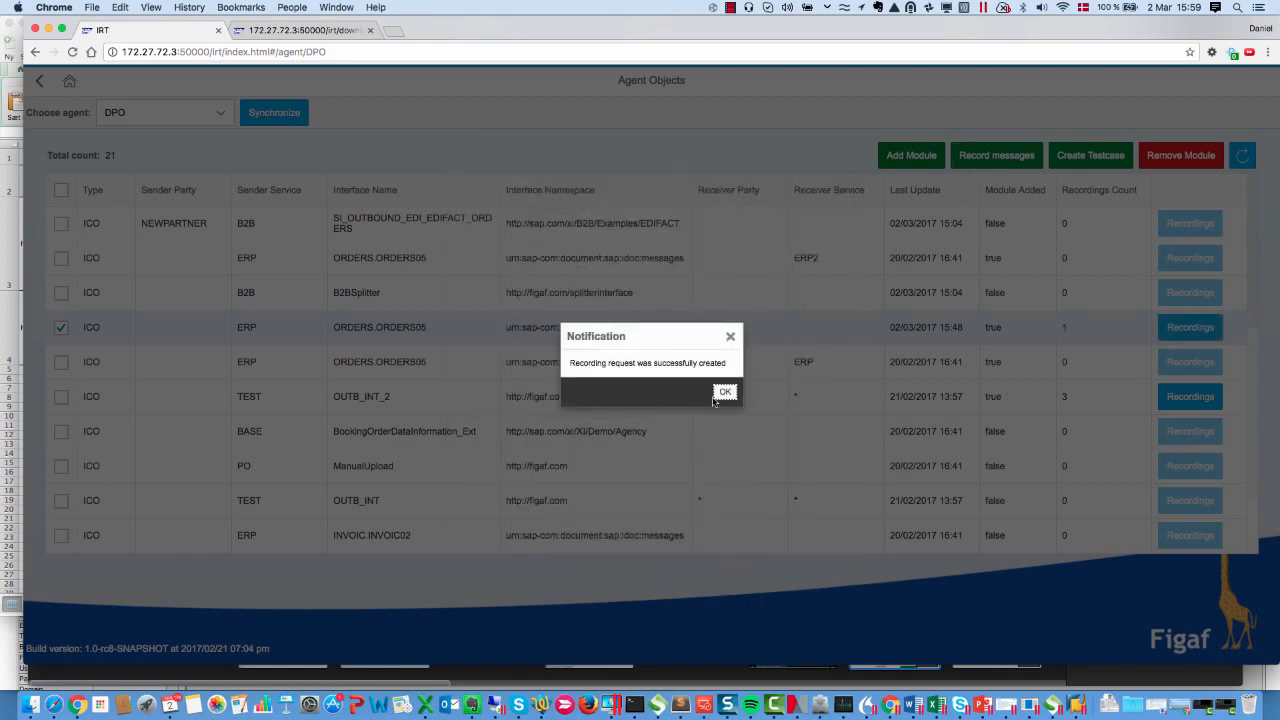
{"action": "left_click", "coordinate": [722, 391]}
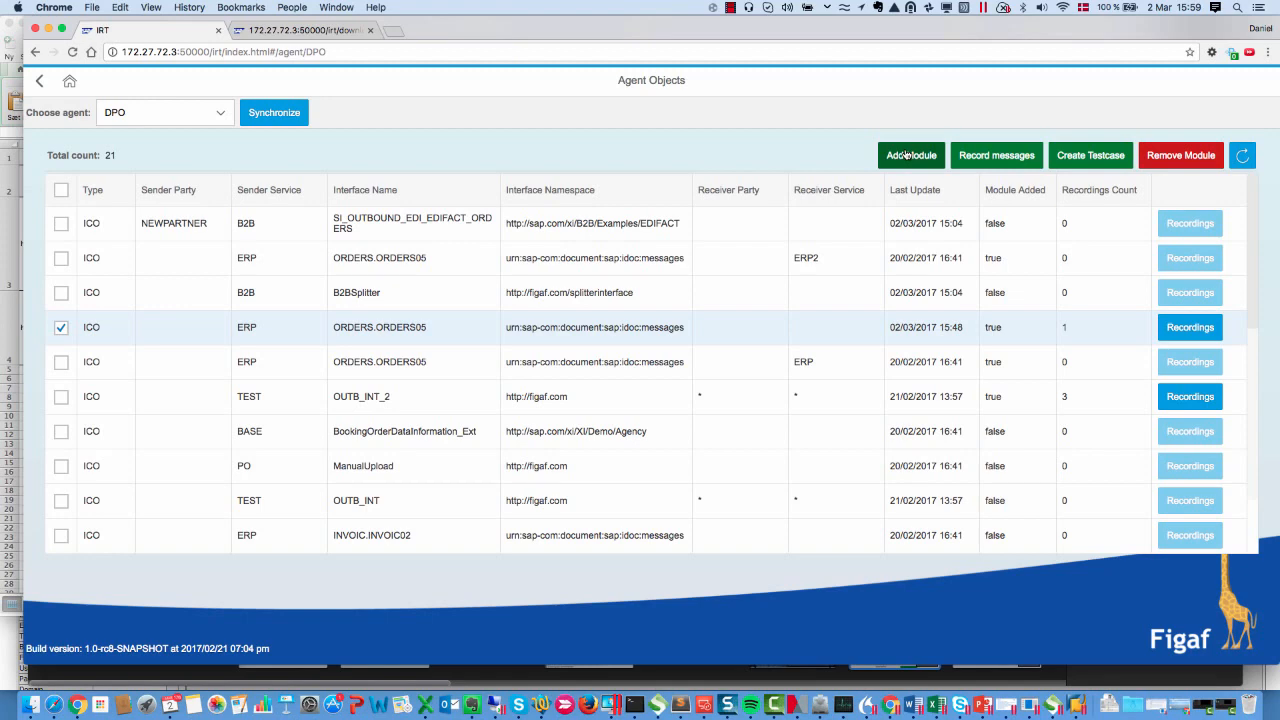
Add the recording module to the selected ORDERS.ORDERS05 interface
{"action": "left_click", "coordinate": [905, 155]}
{"action": "left_click", "coordinate": [737, 435]}
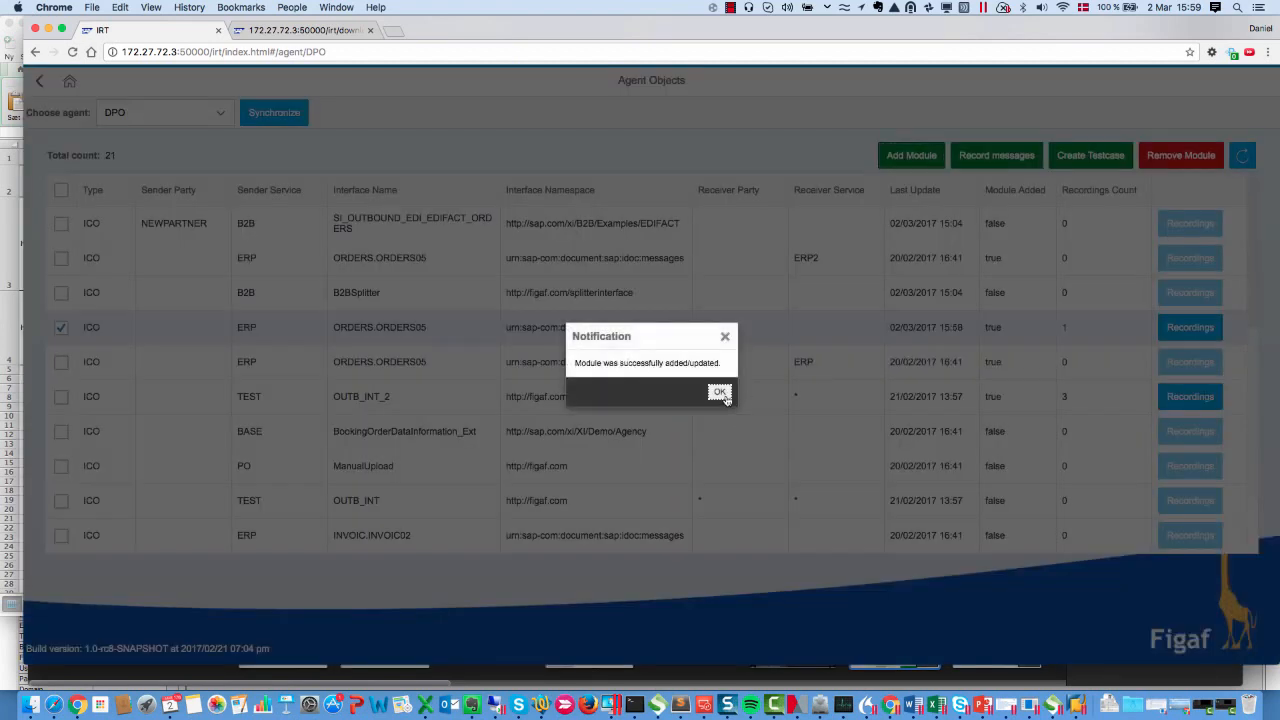
{"action": "left_click", "coordinate": [724, 395]}
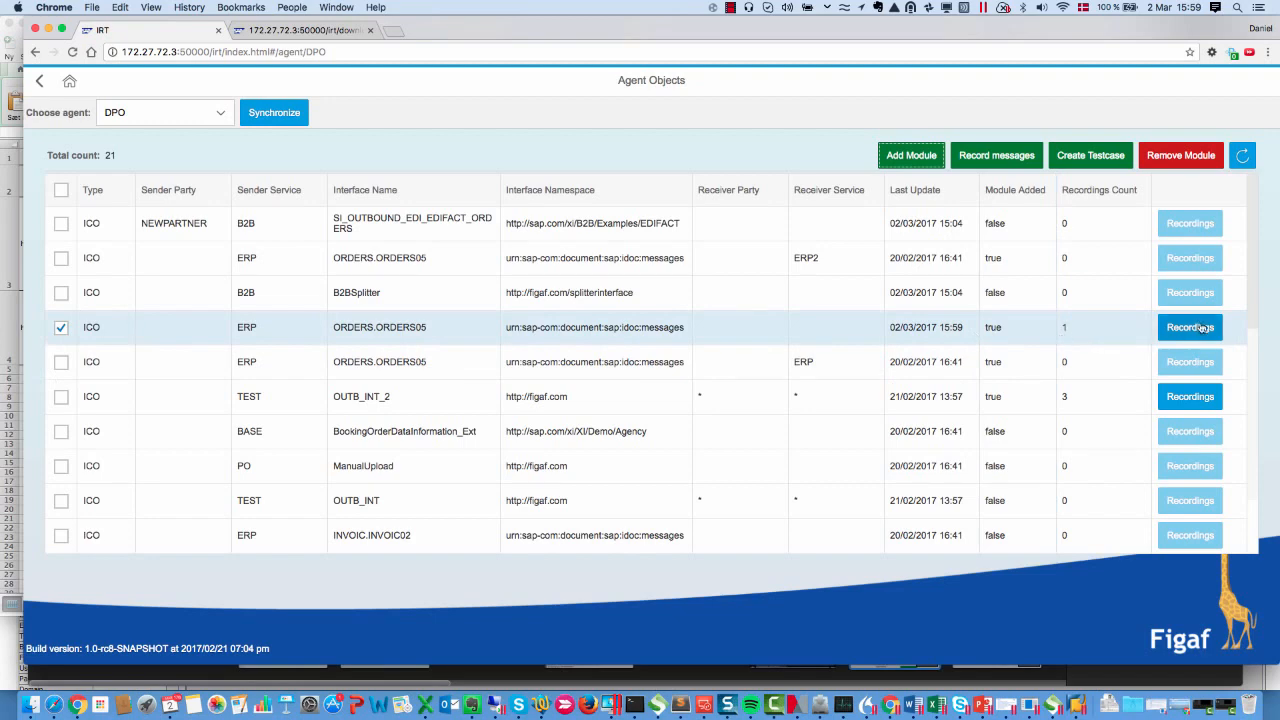
Create a test case from the new DEFAULT5 recording of the ORDERS.ORDERS05 interface
{"action": "left_click", "coordinate": [1201, 327]}
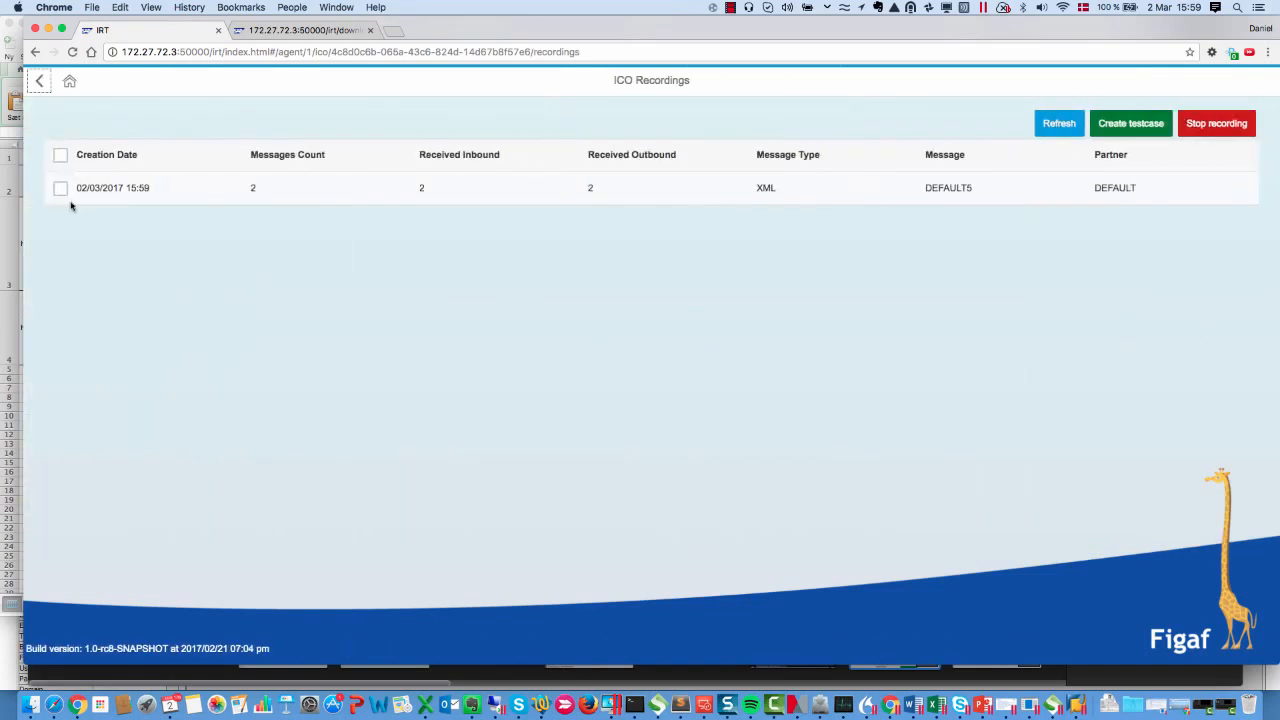
{"action": "left_click", "coordinate": [60, 189]}
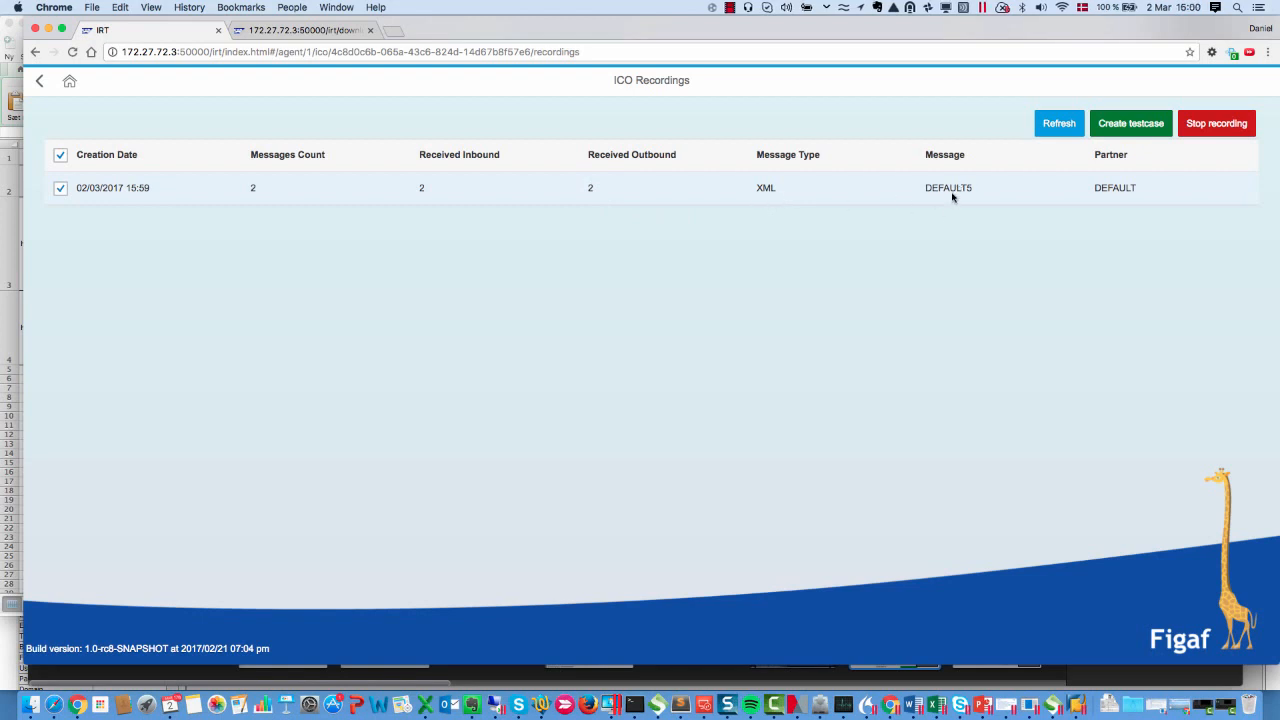
{"action": "left_click", "coordinate": [1100, 121]}
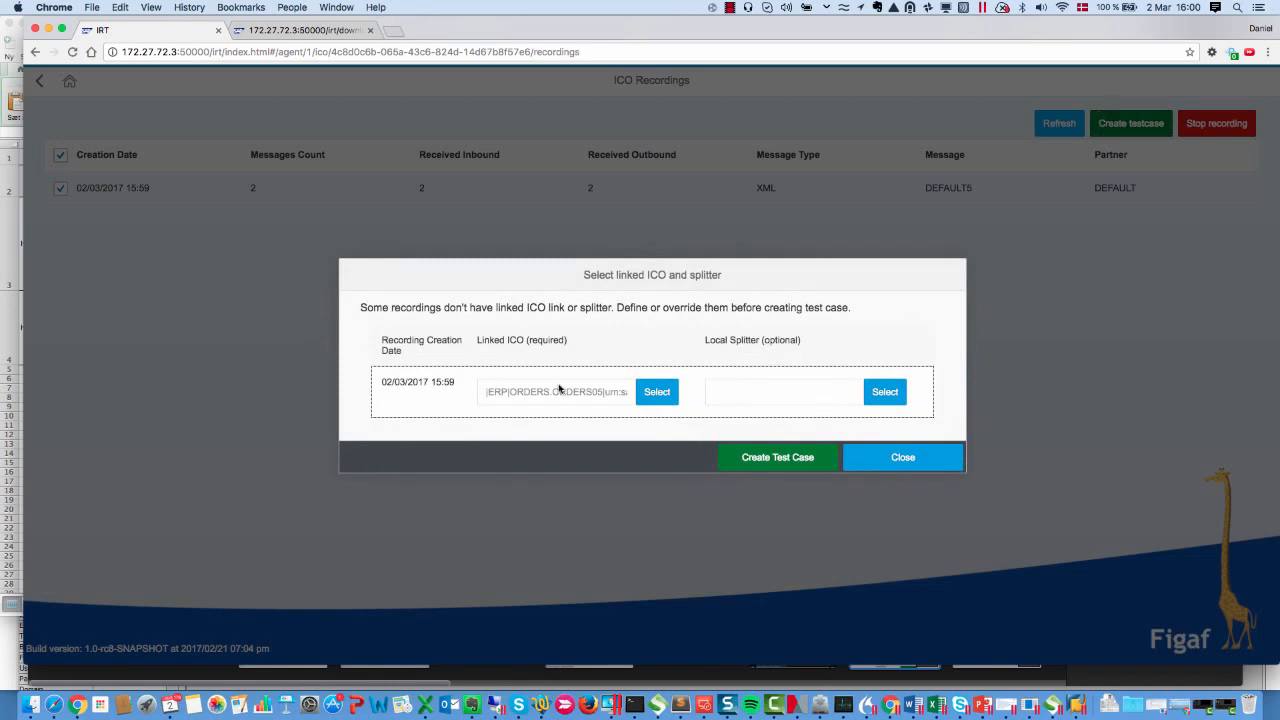
{"action": "left_click", "coordinate": [744, 465]}
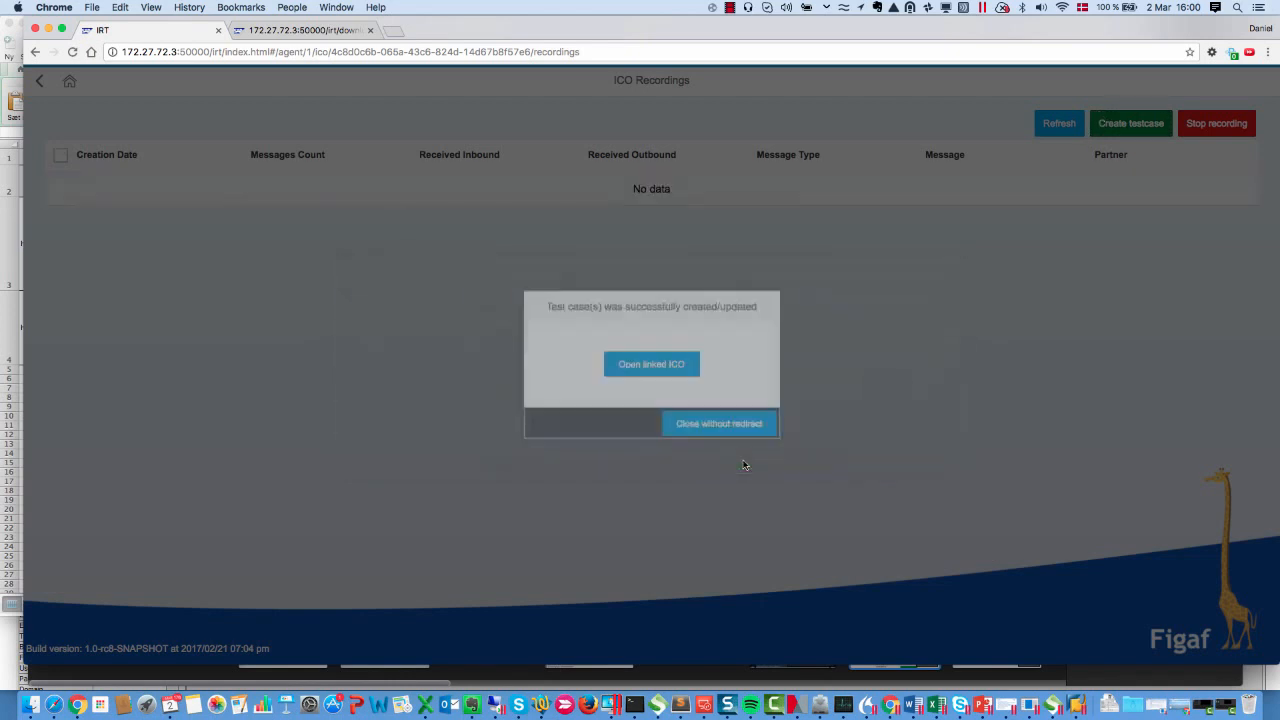
Open the linked ICO and go to its test configuration
{"action": "left_click", "coordinate": [666, 364]}
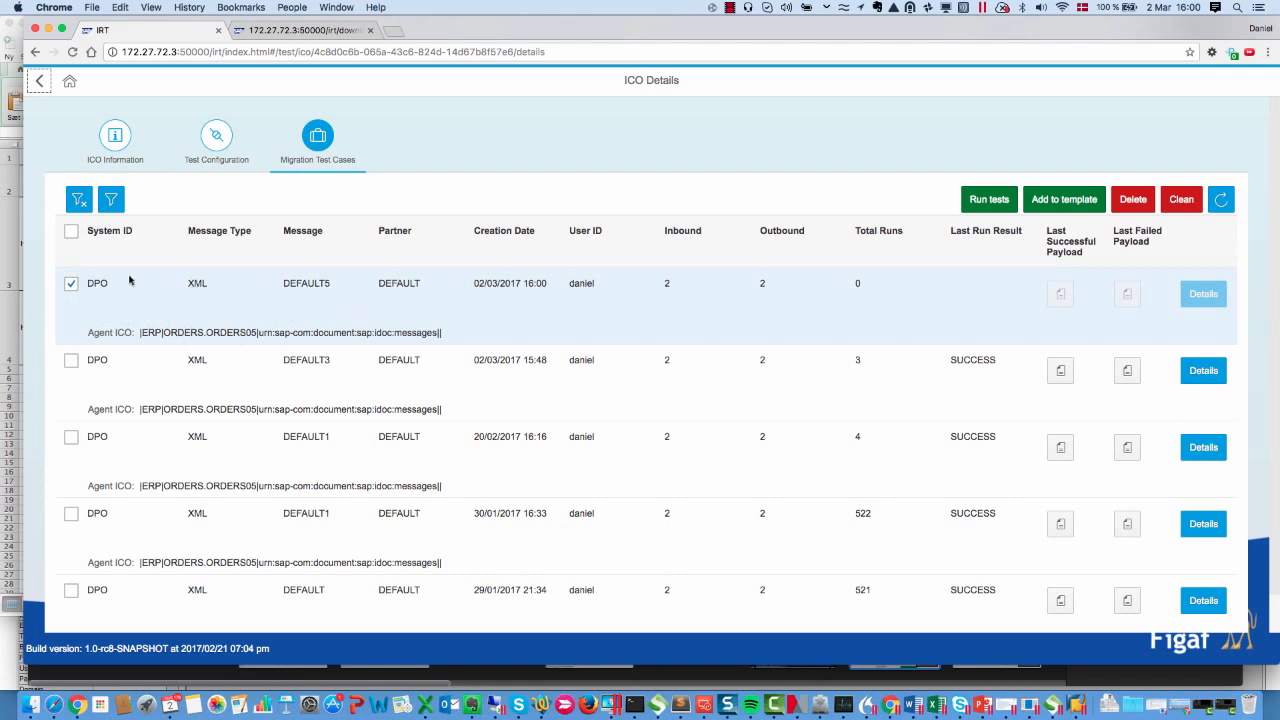
{"action": "left_click", "coordinate": [72, 284]}
{"action": "left_click", "coordinate": [74, 285]}
{"action": "left_click", "coordinate": [216, 136]}
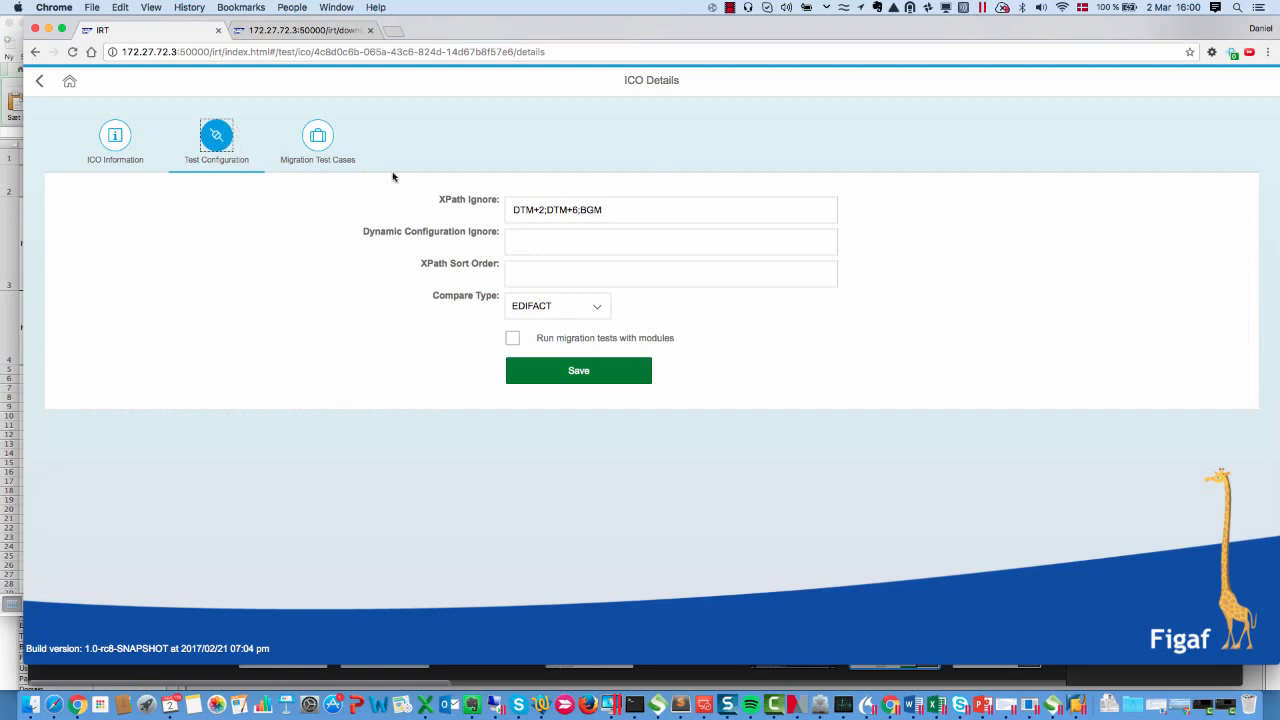
Set the XPath Ignore list to DTM+2;xDTM+6;BGM and save the test configuration
{"action": "left_click", "coordinate": [547, 210]}
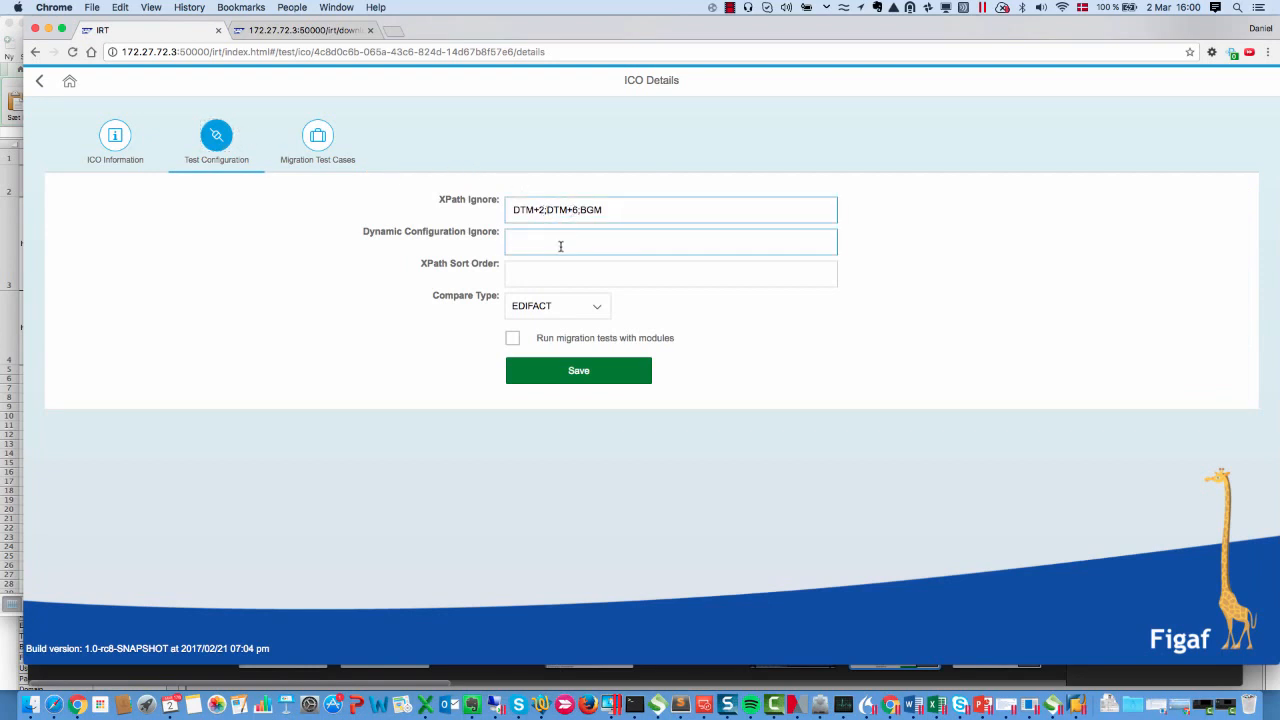
{"action": "type", "text": "x"}
{"action": "left_click_drag", "start_coordinate": [524, 210], "coordinate": [600, 209]}
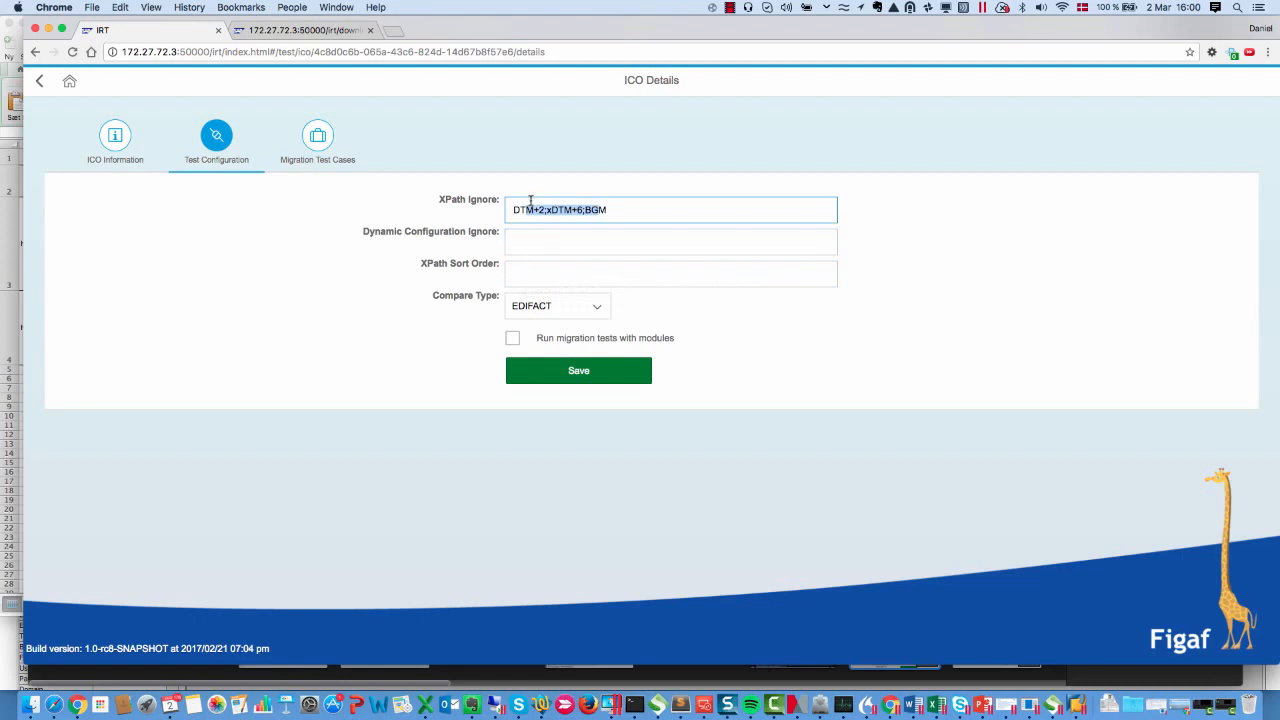
{"action": "left_click", "coordinate": [558, 376]}
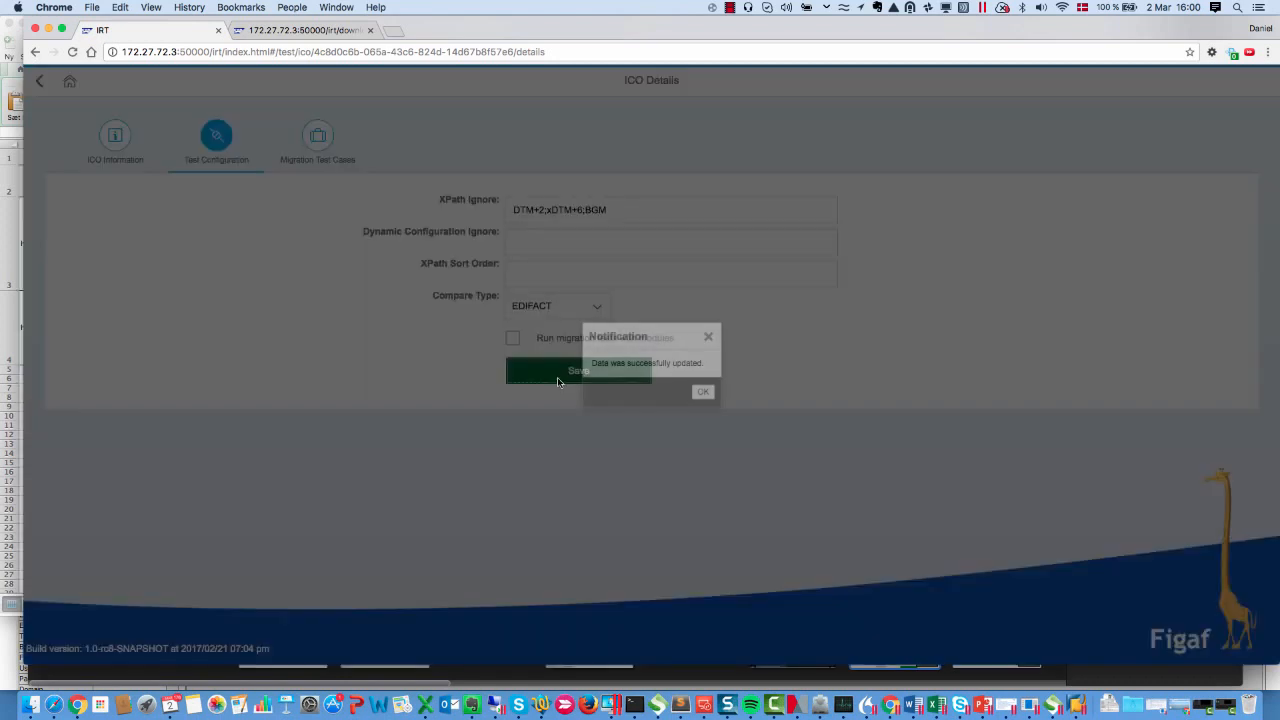
{"action": "left_click", "coordinate": [701, 391]}
Run the selected DEFAULT5 migration test case and refresh the test case list
{"action": "left_click", "coordinate": [337, 147]}
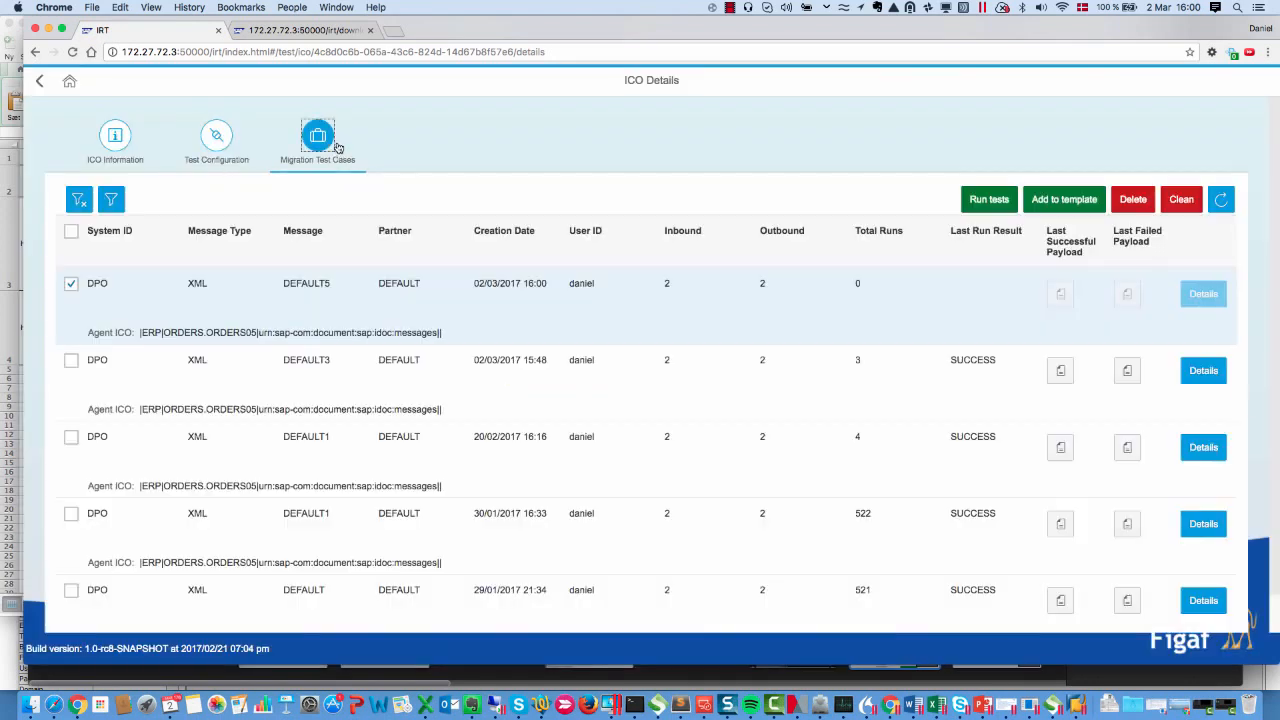
{"action": "left_click", "coordinate": [983, 205]}
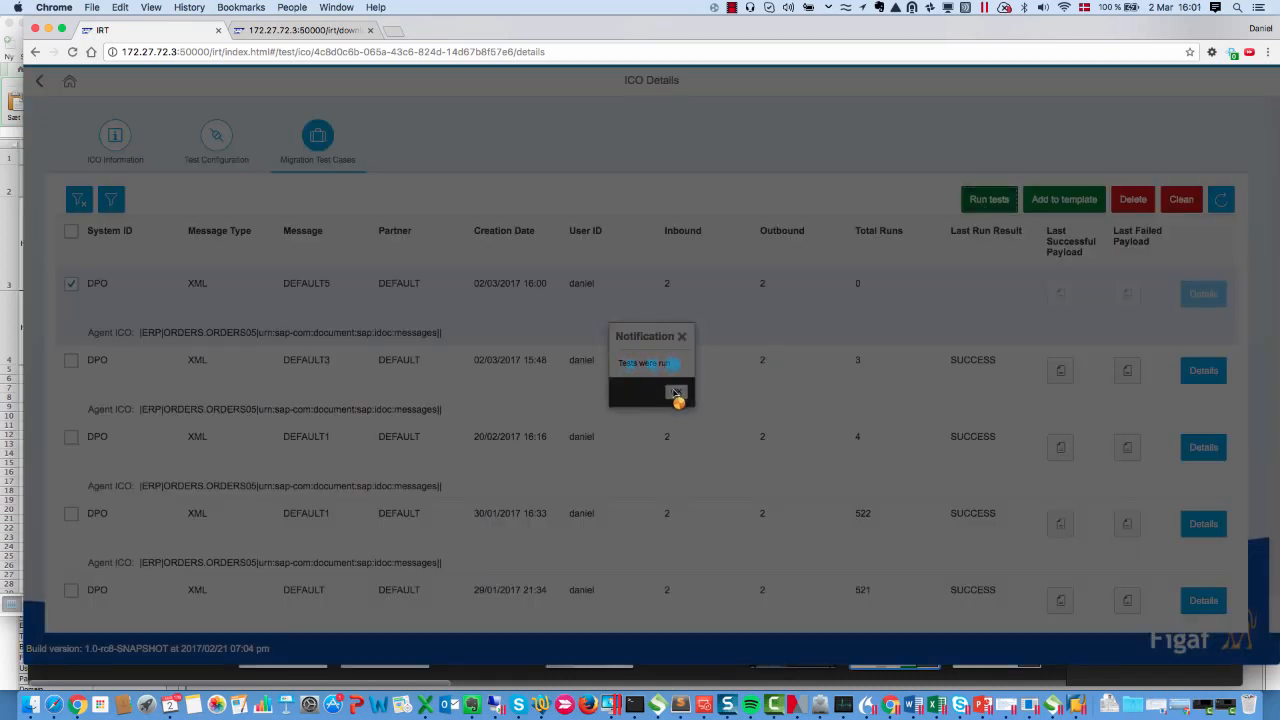
{"action": "left_click", "coordinate": [676, 393]}
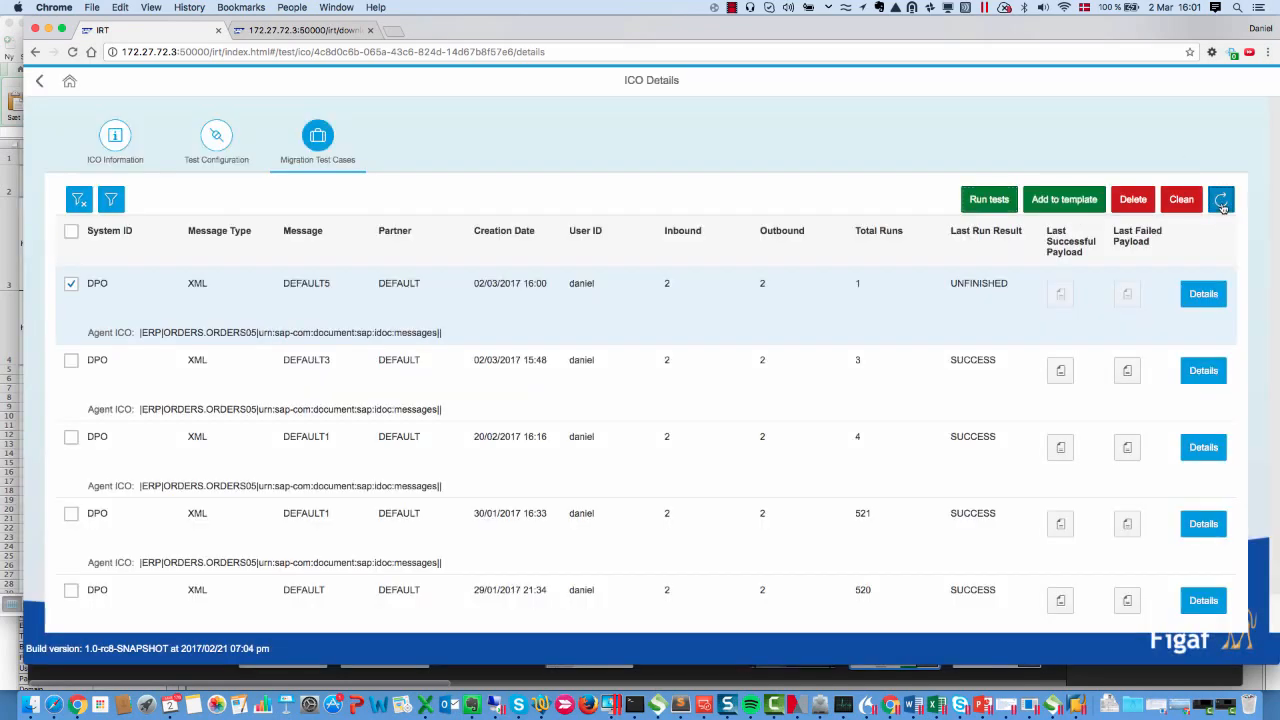
{"action": "left_click", "coordinate": [1221, 203]}
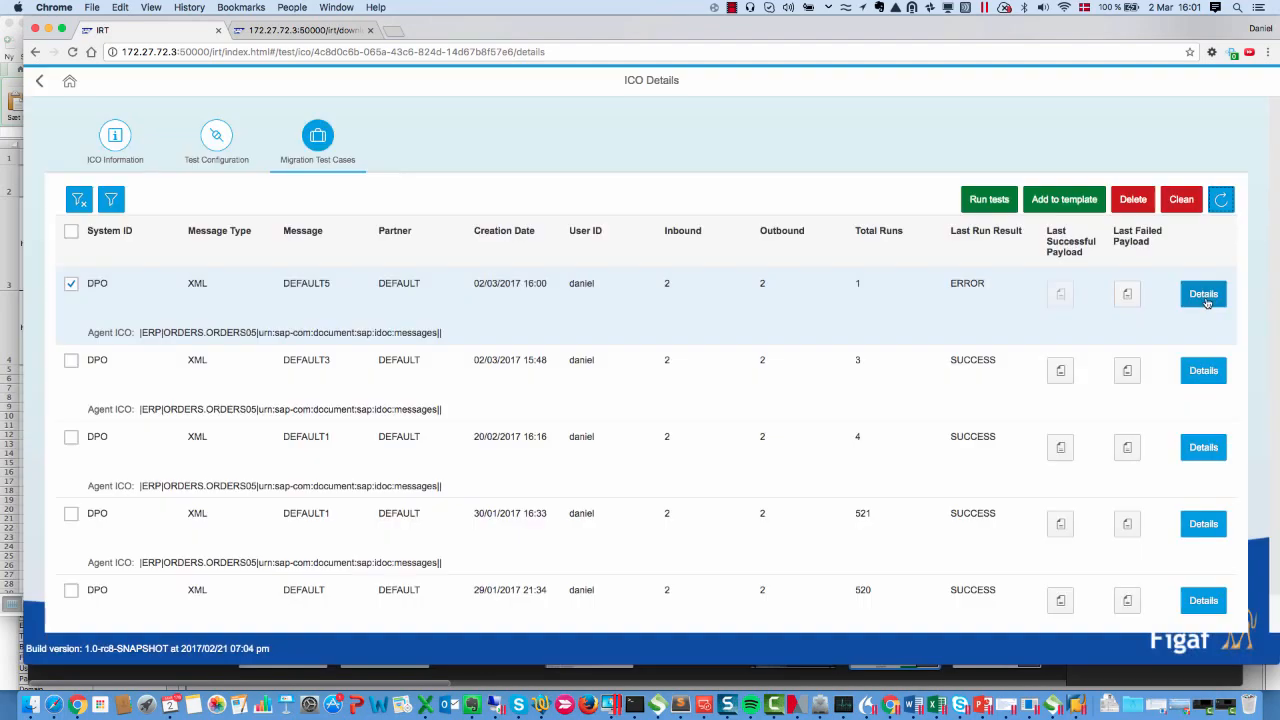
Open the DEFAULT5 test case details and download the report of its test run
{"action": "left_click", "coordinate": [1206, 300]}
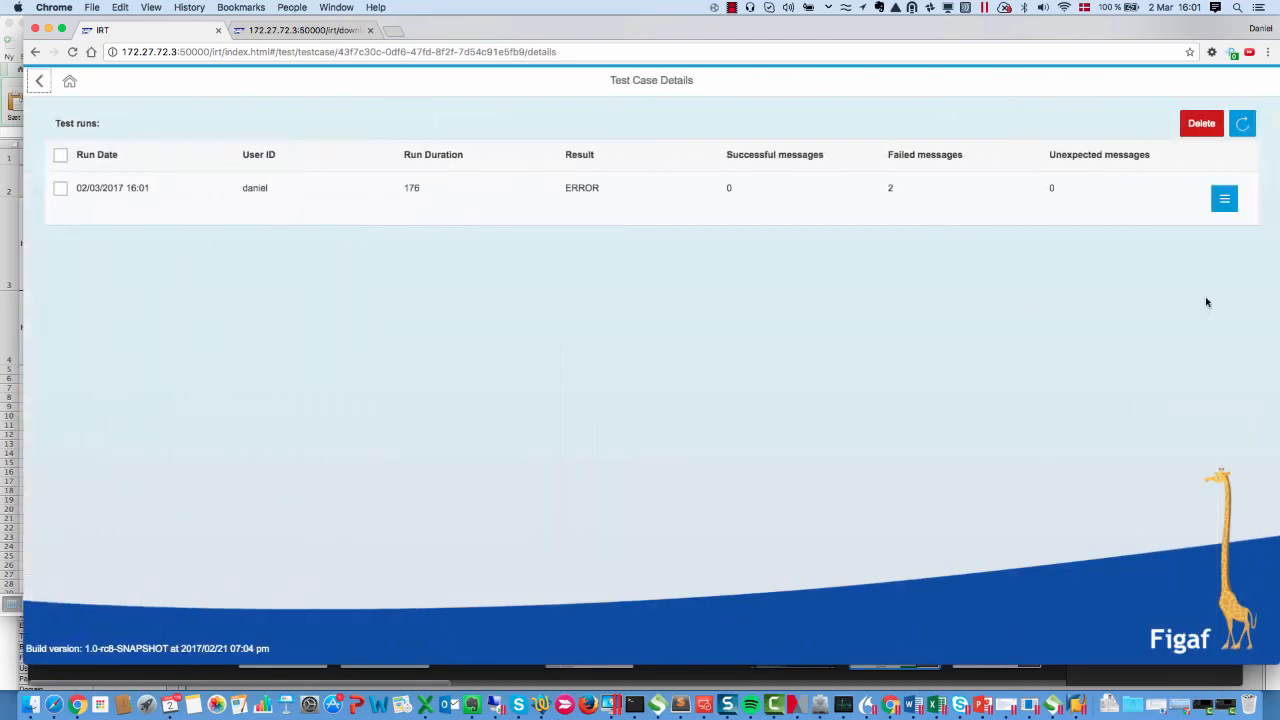
{"action": "left_click", "coordinate": [1218, 203]}
{"action": "left_click", "coordinate": [1145, 166]}
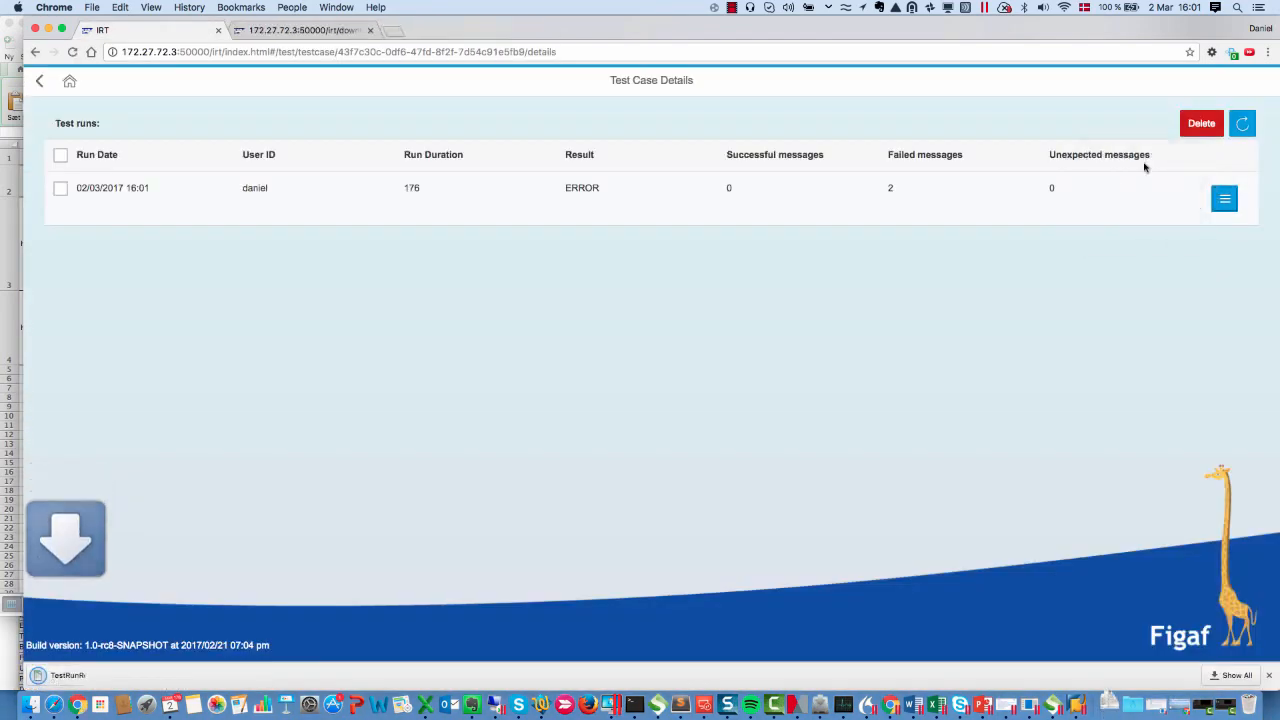
Open the downloaded TestRunReport file in Excel and maximize its window
{"action": "right_click", "coordinate": [57, 684]}
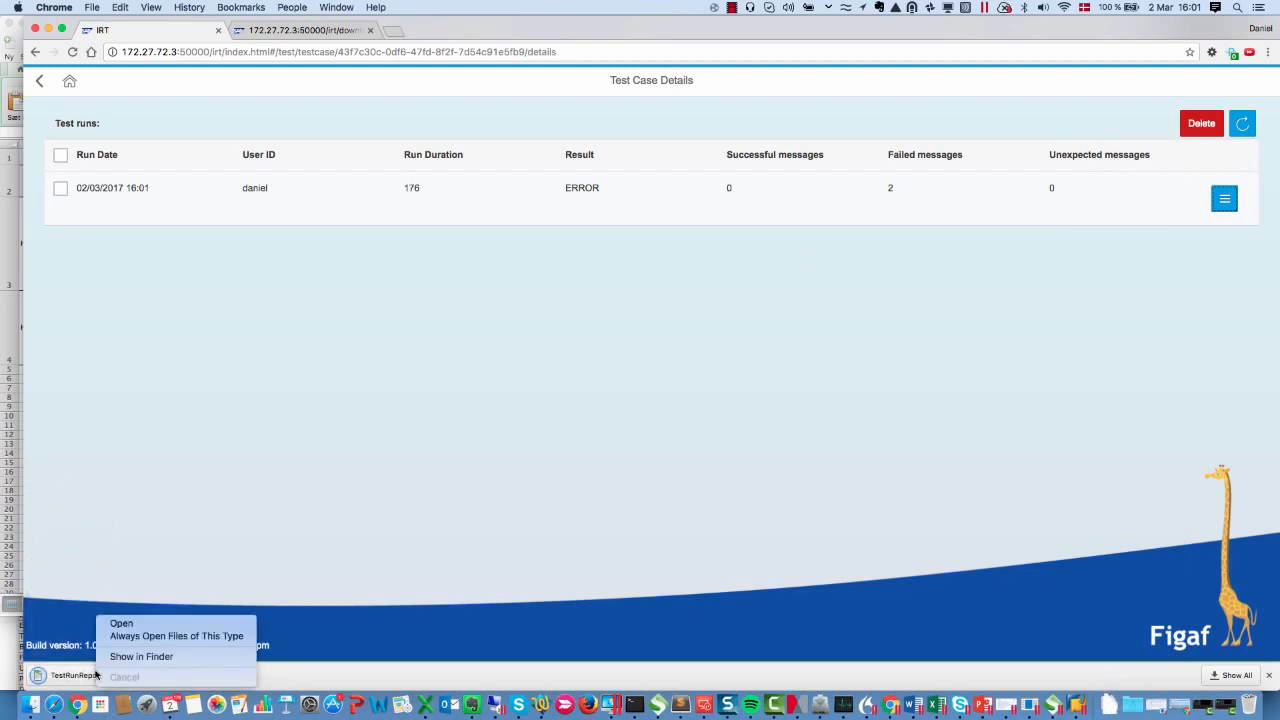
{"action": "left_click", "coordinate": [57, 687]}
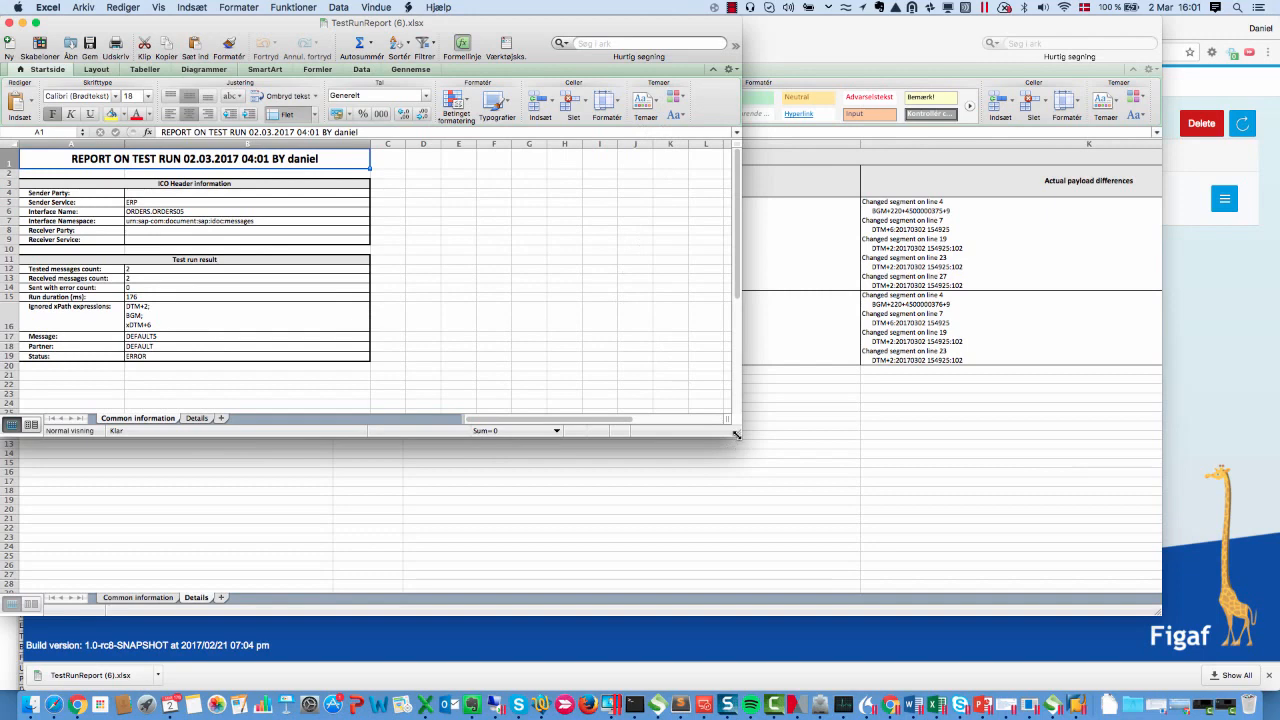
{"action": "key", "text": "super+alt+f"}
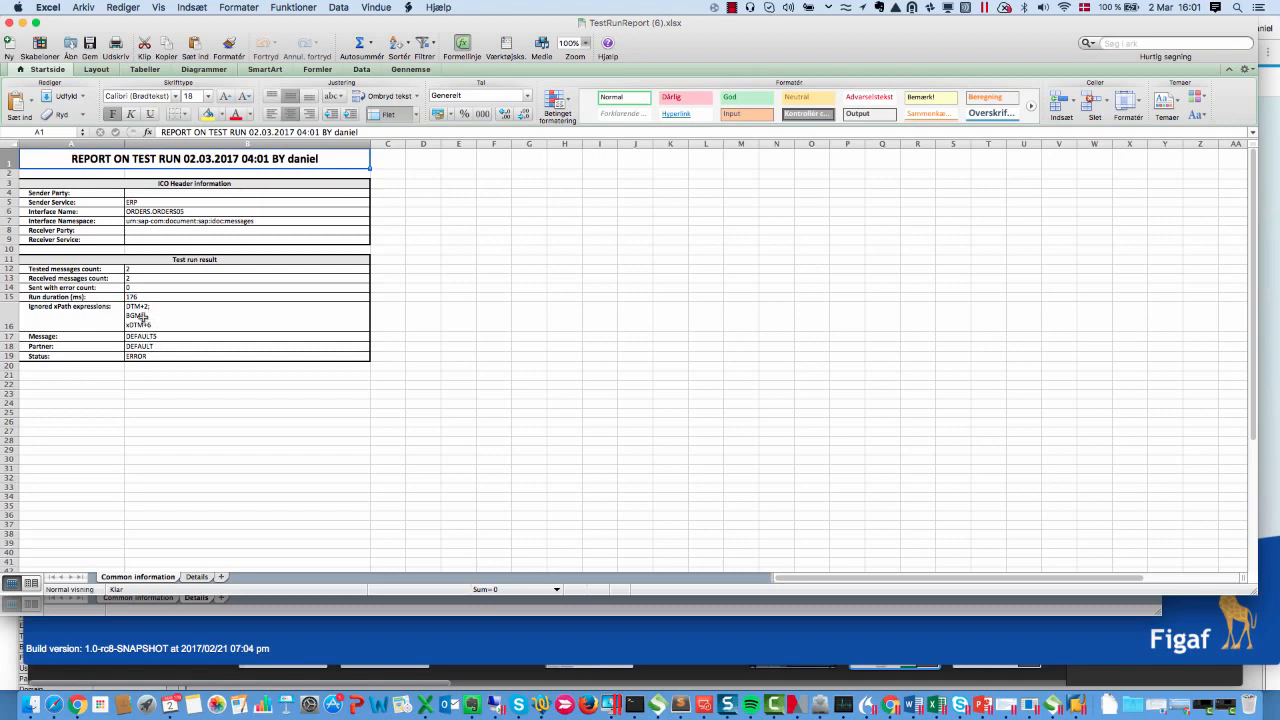
Review the Details sheet of the report, including the expected and actual payload difference columns
{"action": "left_click", "coordinate": [197, 578]}
{"action": "left_click", "coordinate": [427, 323]}
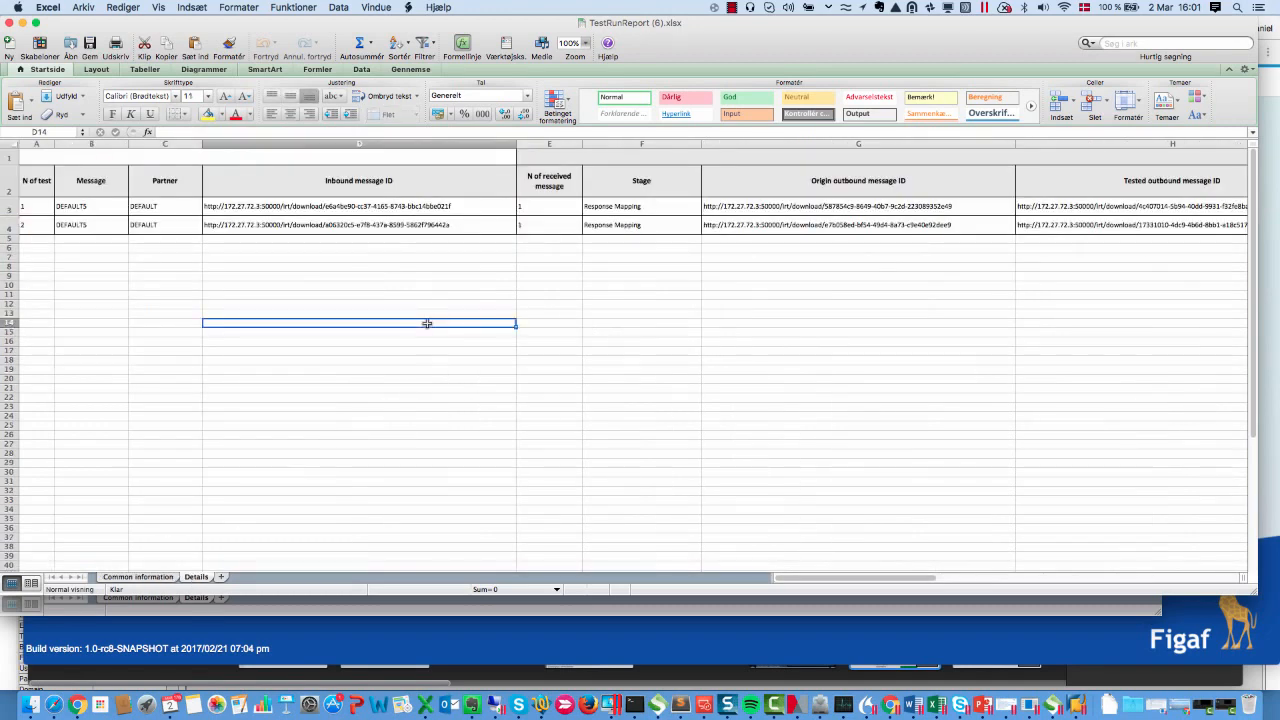
{"action": "key", "text": "Right"}
{"action": "key", "text": "Right"}
{"action": "key", "text": "Right"}
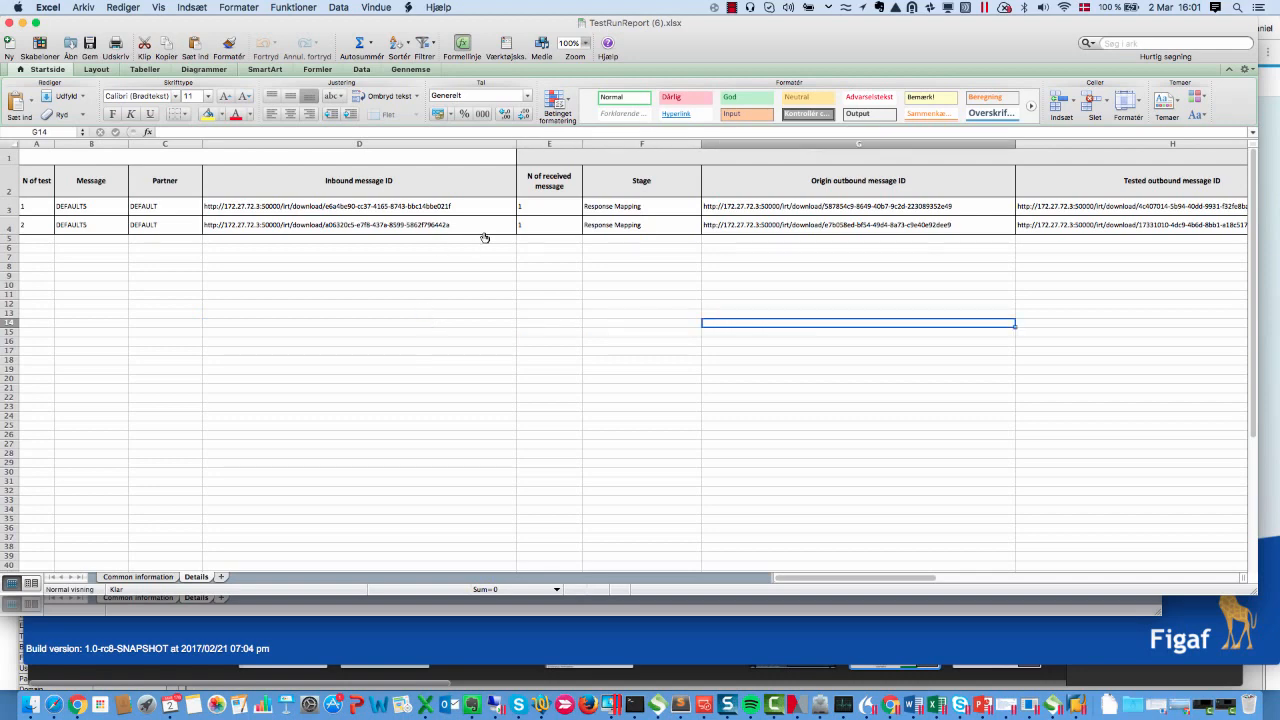
{"action": "key", "text": "Right"}
{"action": "key", "text": "Right"}
{"action": "key", "text": "Right"}
{"action": "key", "text": "Right"}
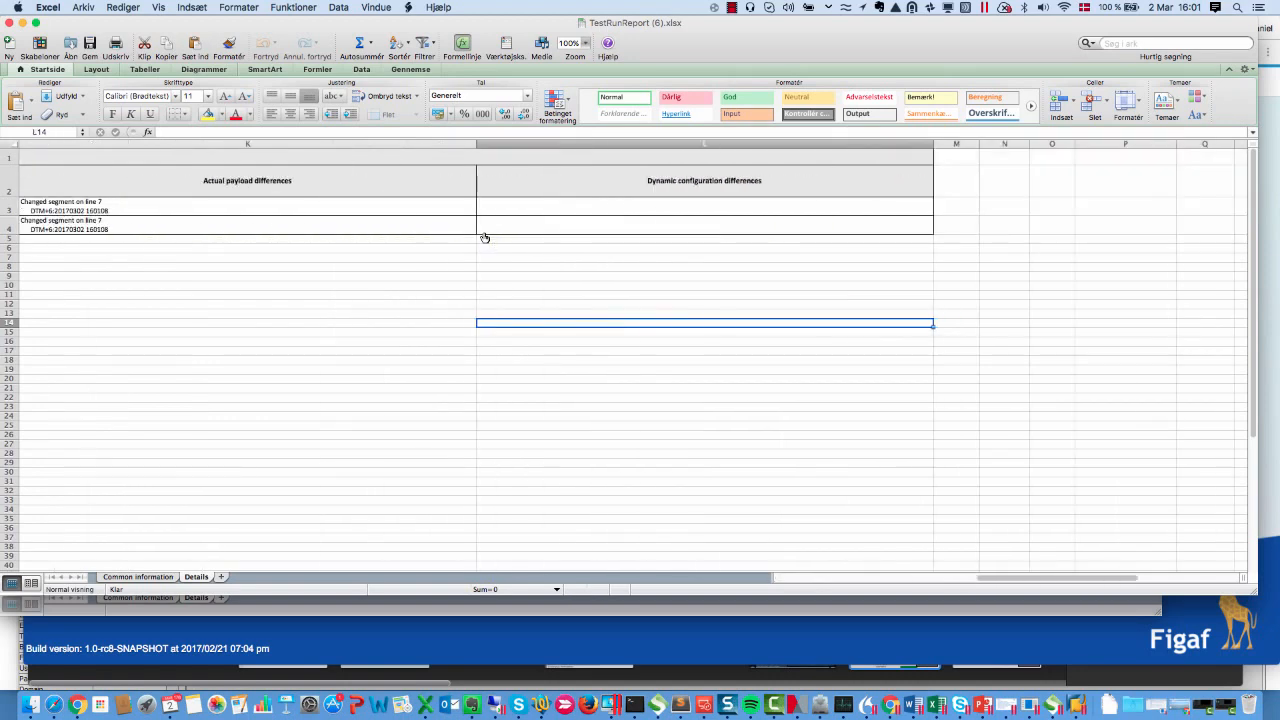
{"action": "key", "text": "Left"}
{"action": "key", "text": "Up"}
{"action": "key", "text": "Up"}
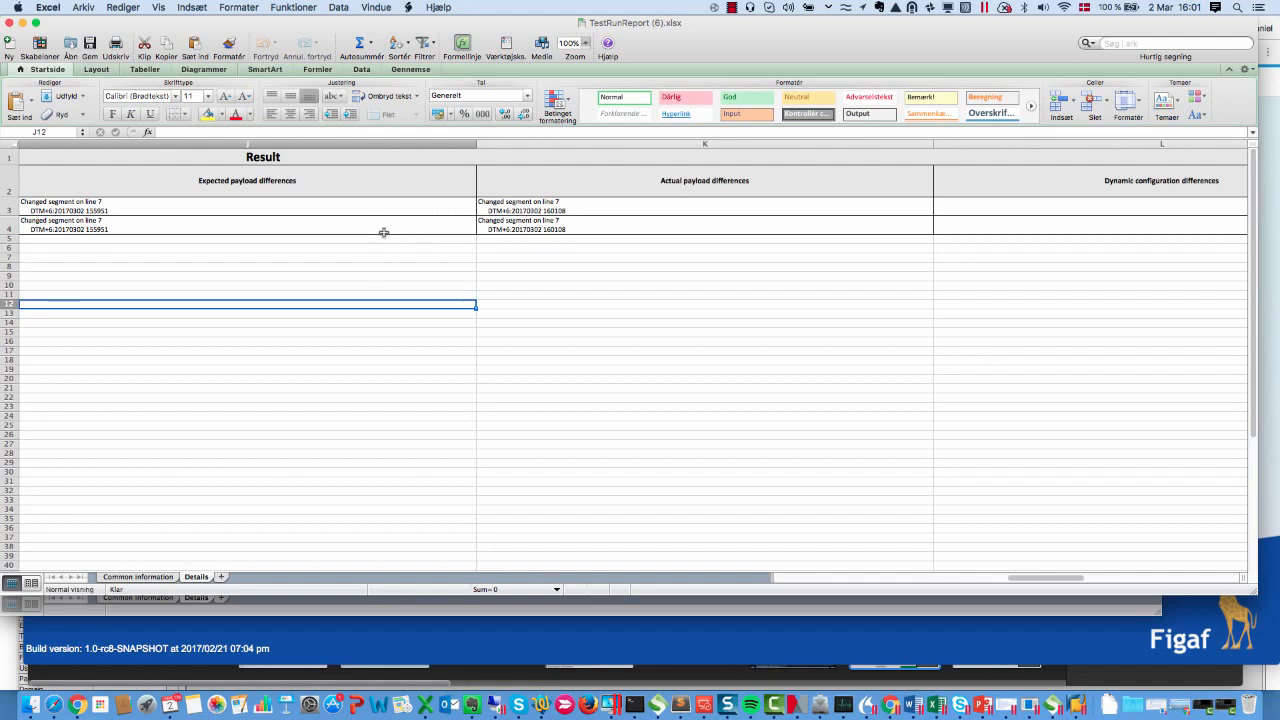
Back in the browser, view the test run results and open the payload differences for the first message
{"action": "left_click", "coordinate": [350, 631]}
{"action": "left_click", "coordinate": [1214, 208]}
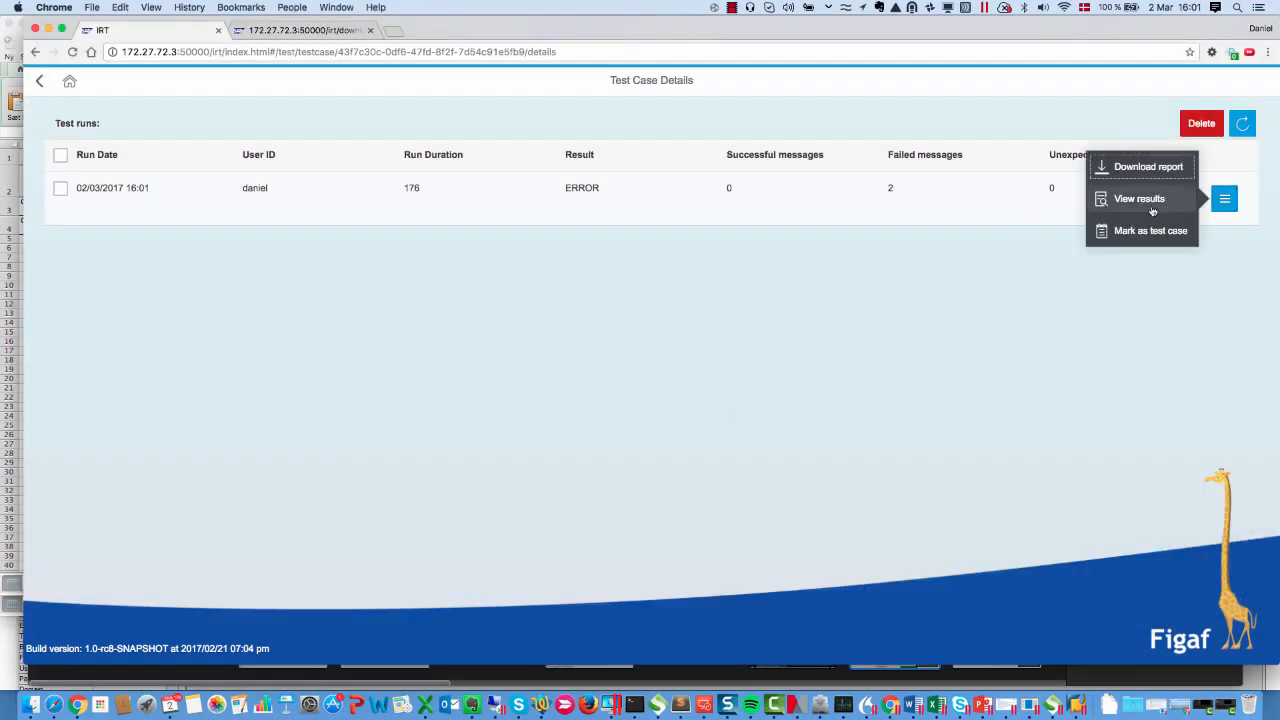
{"action": "left_click", "coordinate": [1148, 206]}
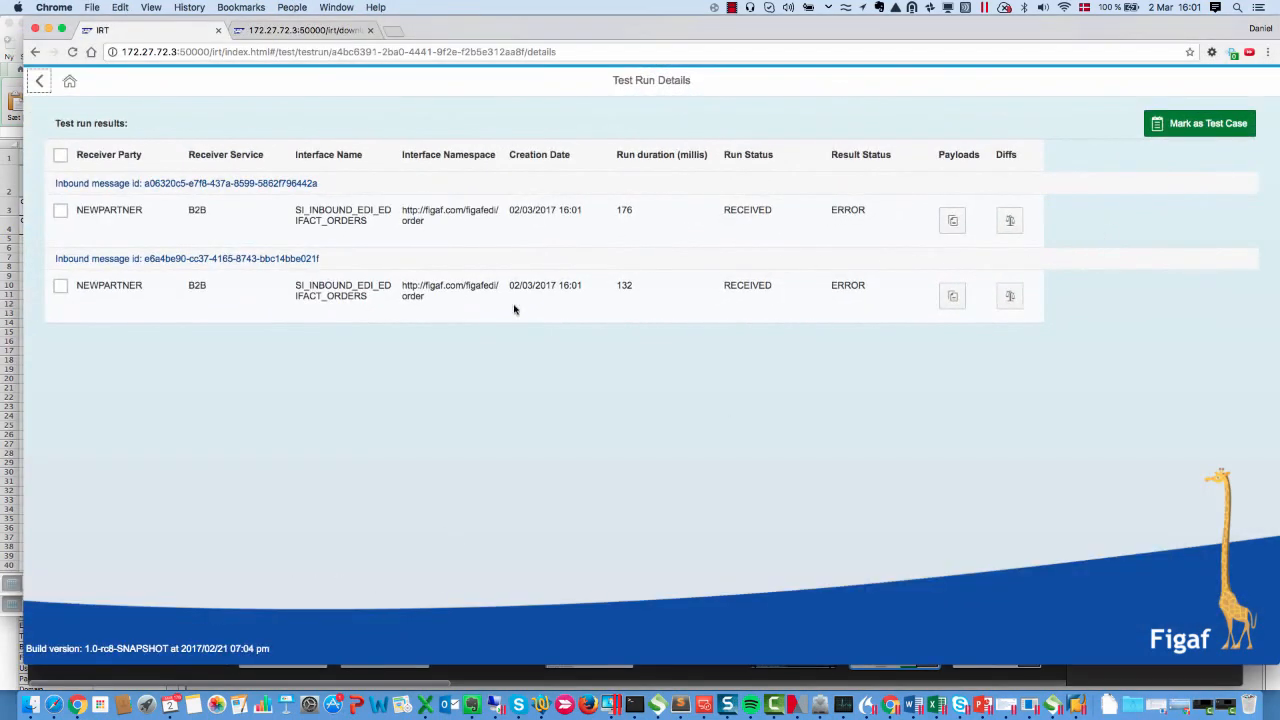
{"action": "left_click", "coordinate": [1012, 220]}
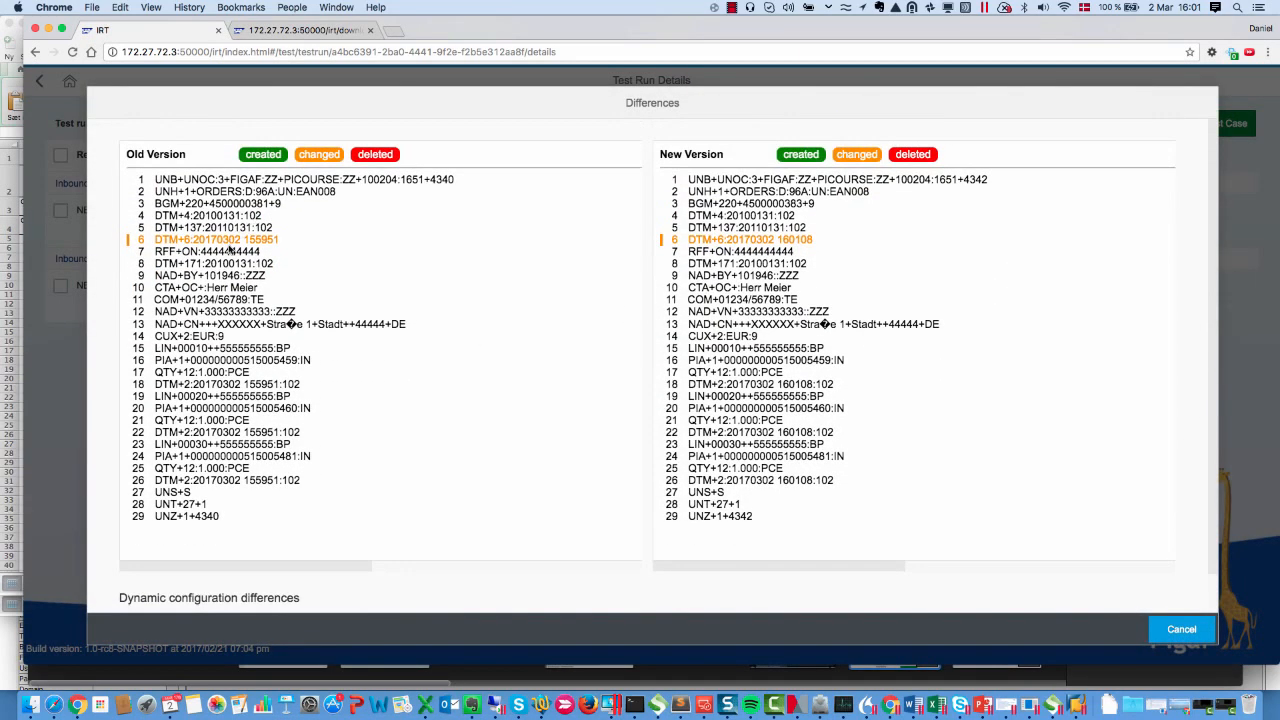
Examine the changed DTM+6 timestamp line in the new version and close the differences dialog
{"action": "left_click_drag", "start_coordinate": [668, 240], "coordinate": [718, 240]}
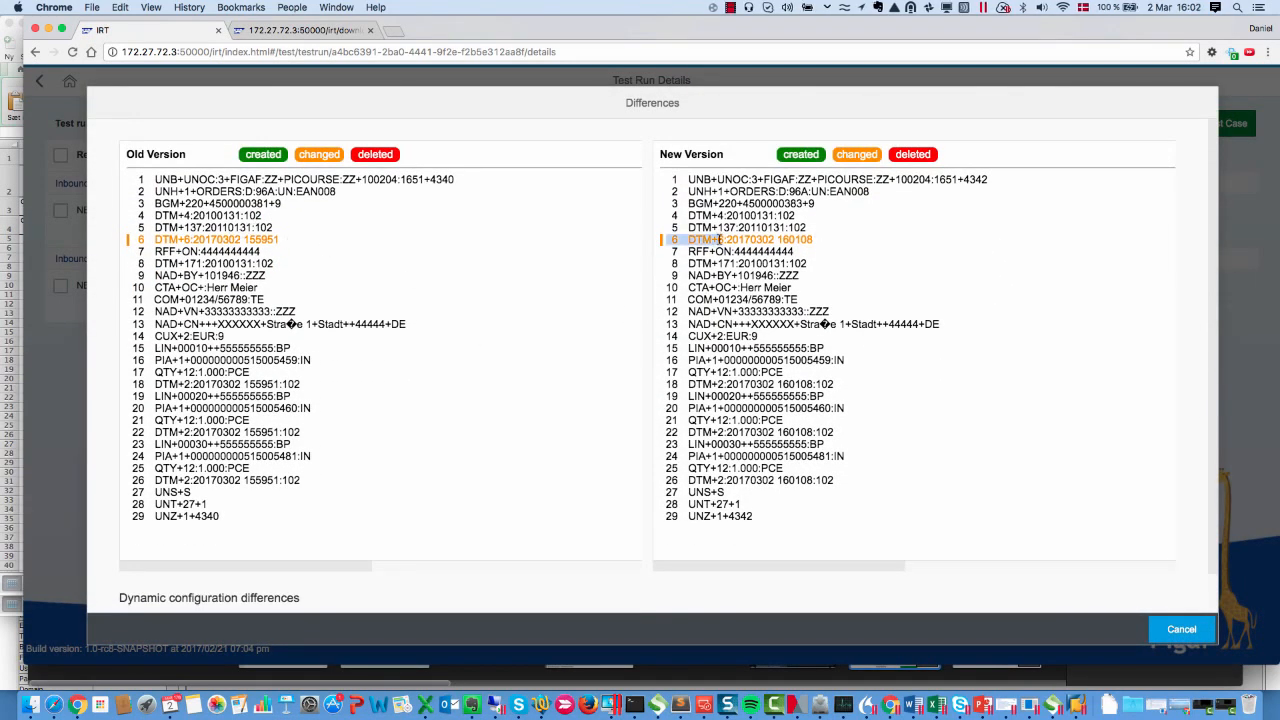
{"action": "left_click", "coordinate": [1180, 641]}
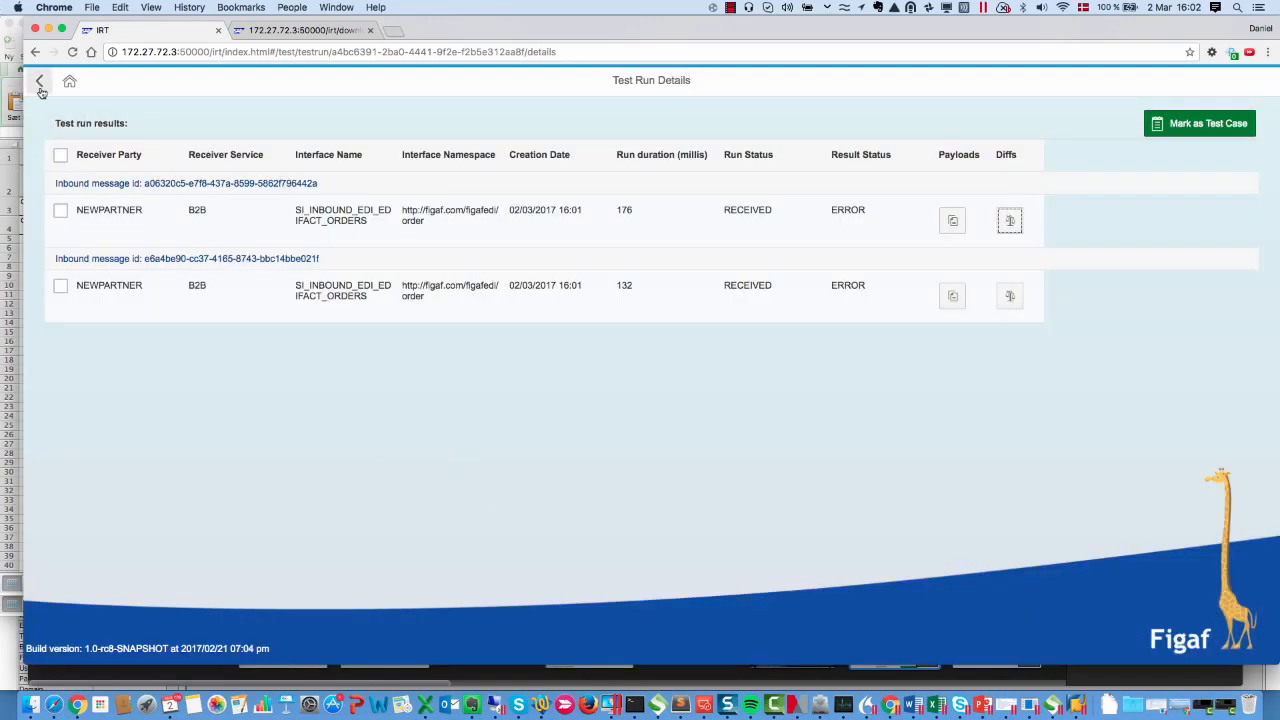
Return to the home page, open the BASE ComParty2_OS test ICO and run its DPO migration test case
{"action": "left_click", "coordinate": [43, 92]}
{"action": "left_click", "coordinate": [62, 90]}
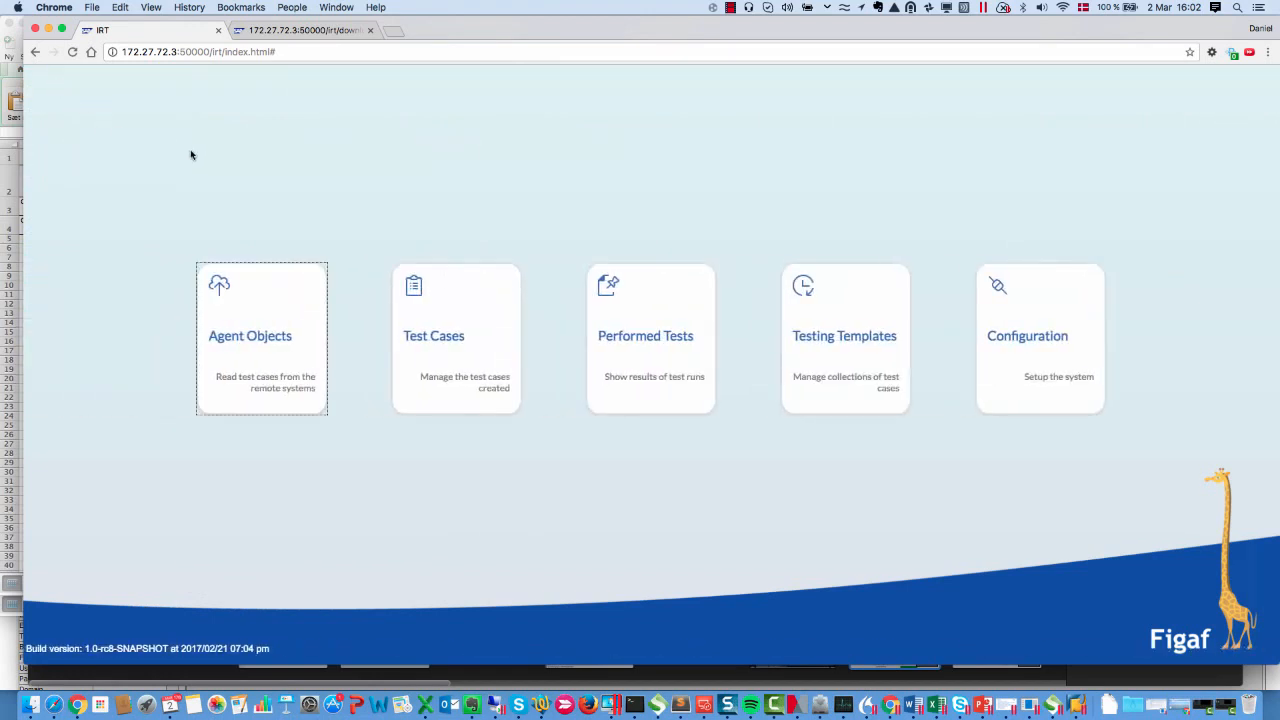
{"action": "left_click", "coordinate": [448, 304]}
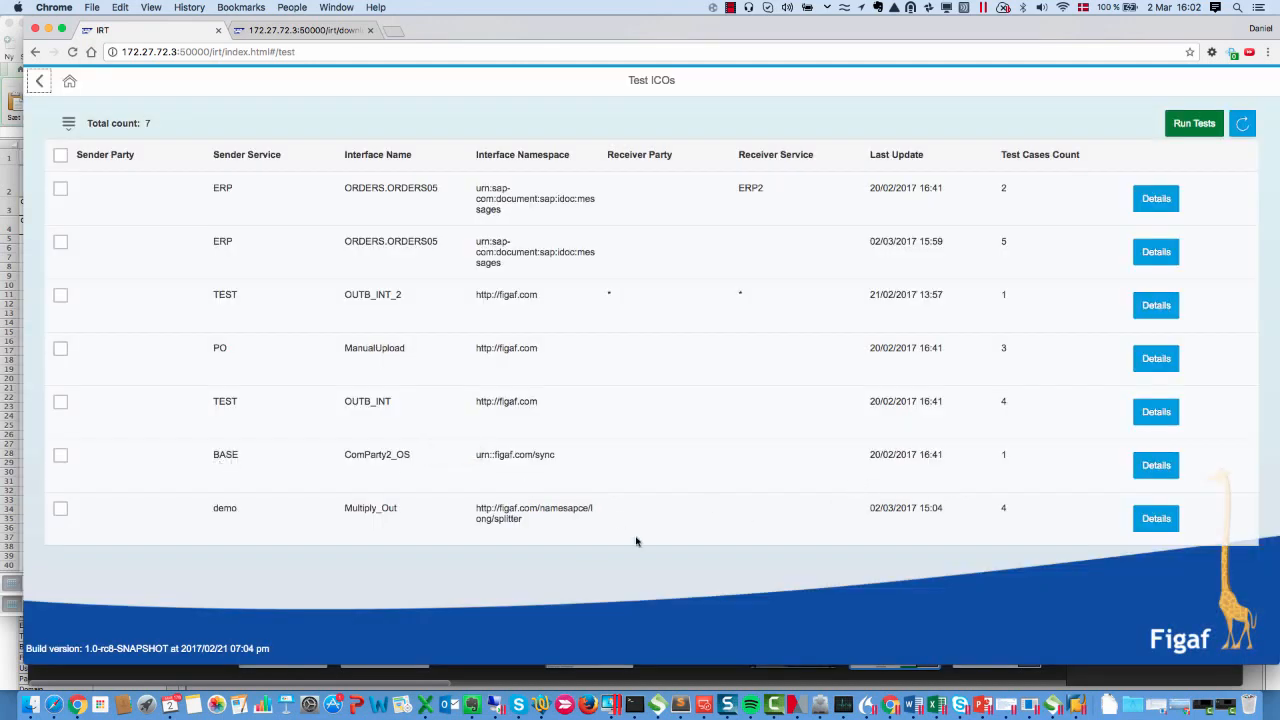
{"action": "left_click", "coordinate": [1150, 468]}
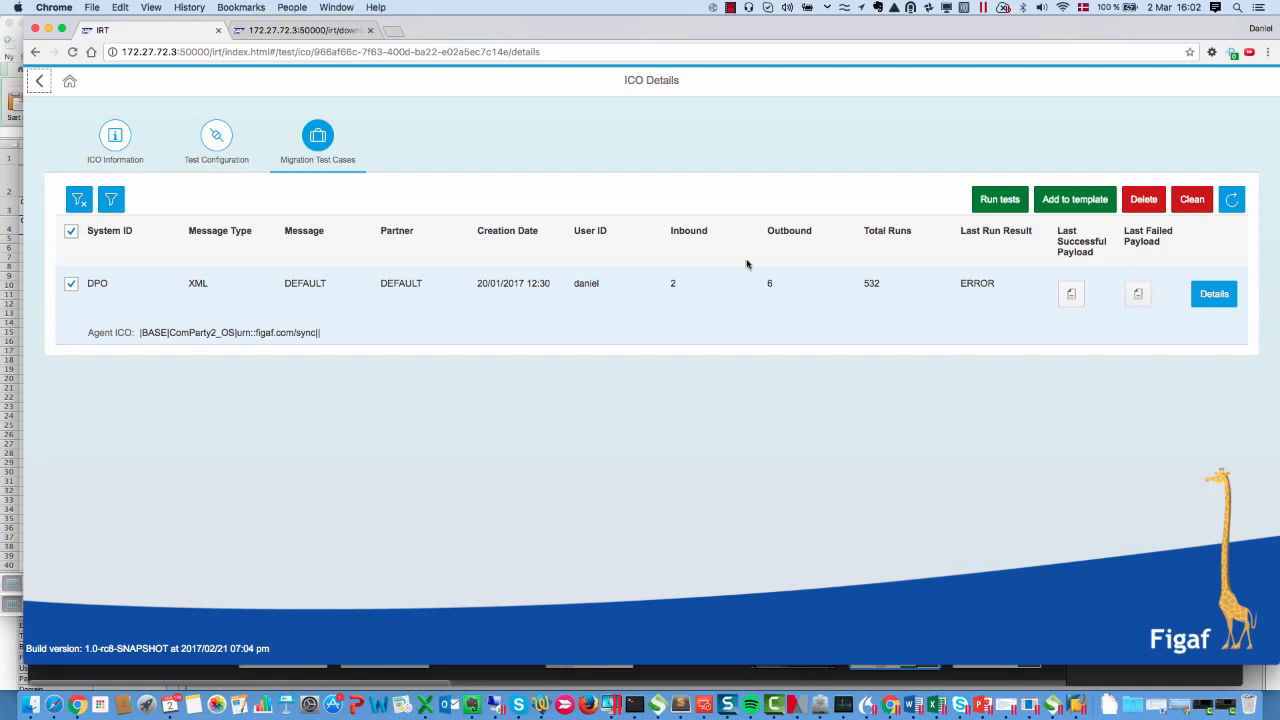
{"action": "left_click", "coordinate": [1012, 199]}
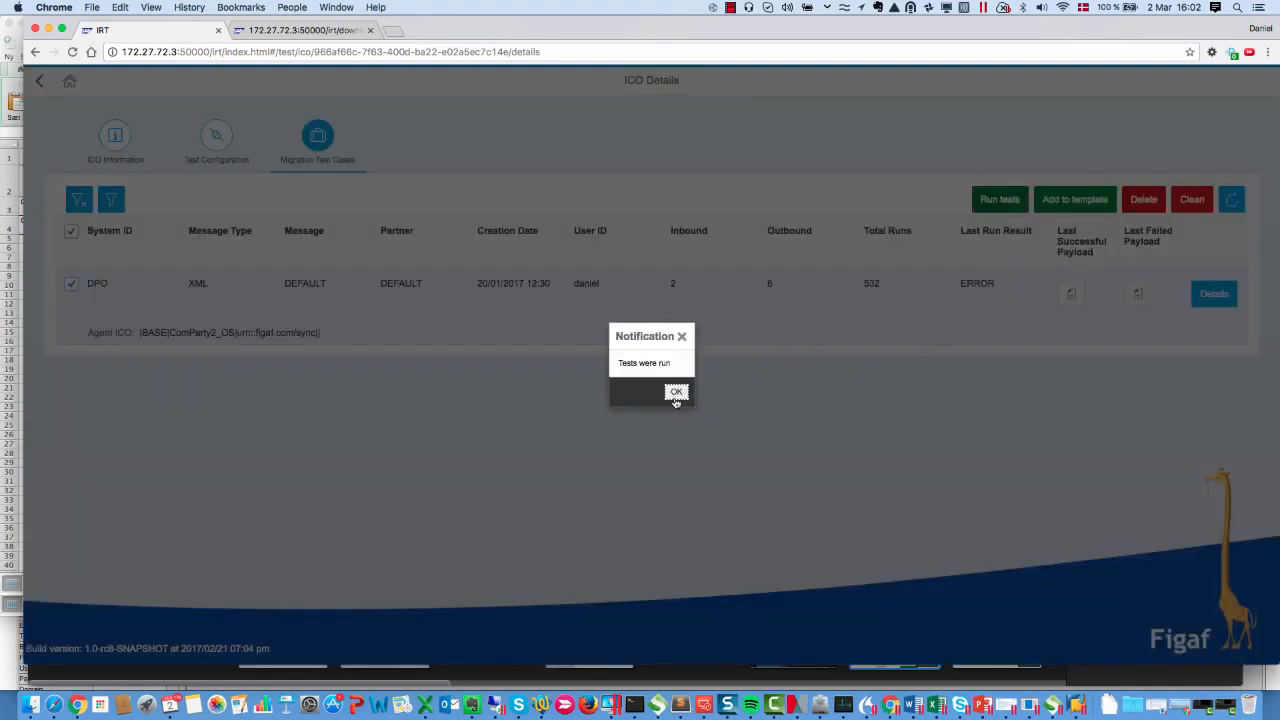
{"action": "left_click", "coordinate": [676, 393]}
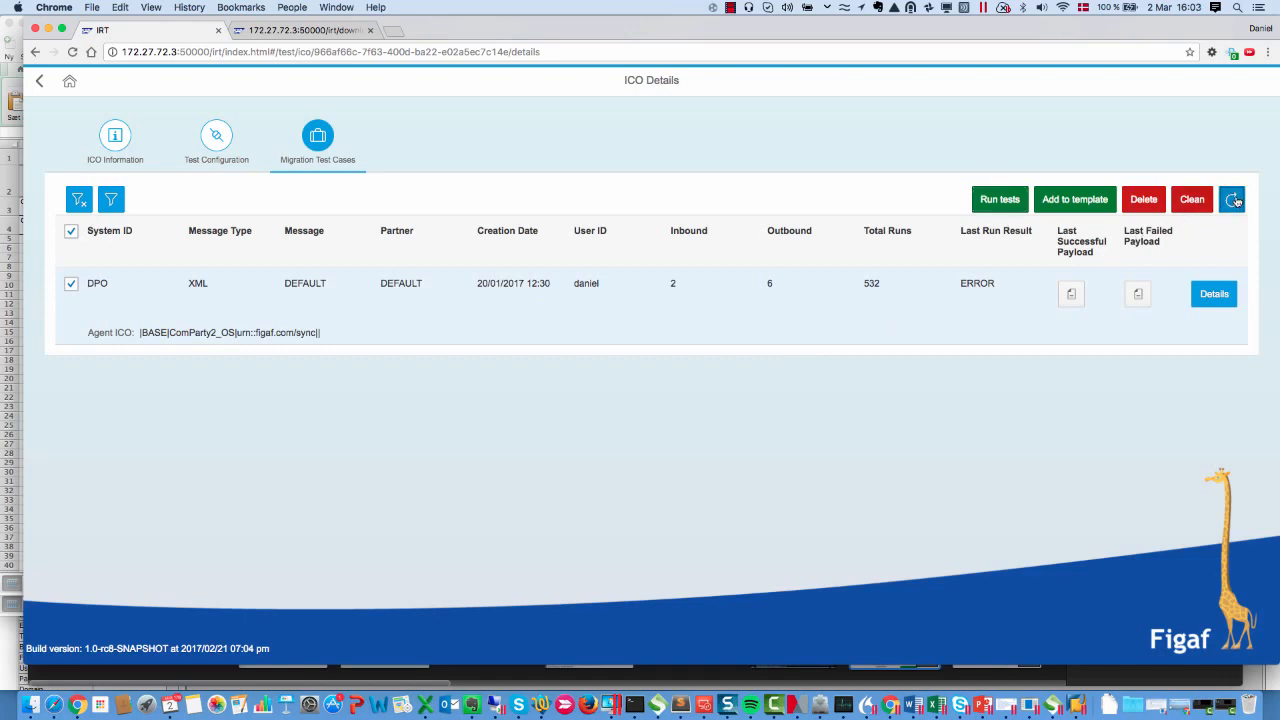
Refresh the test case list, open the DPO test case's details and view results of its most recent run
{"action": "left_click", "coordinate": [1236, 201]}
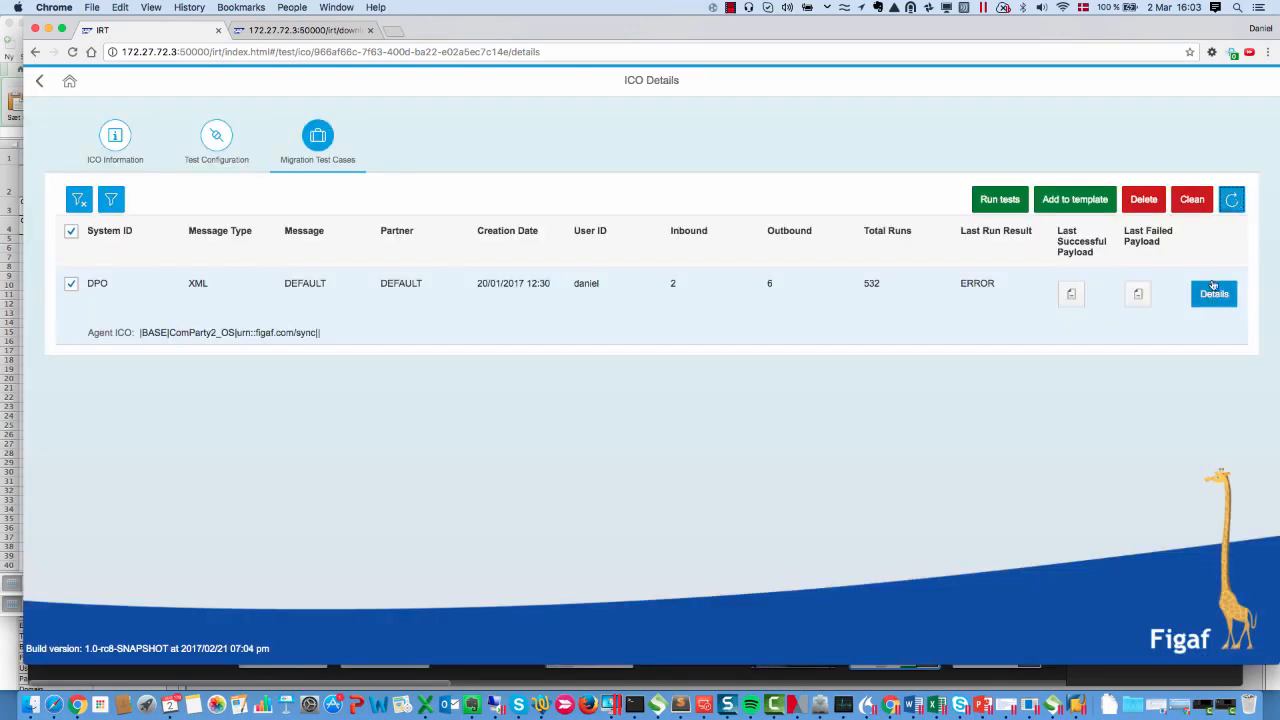
{"action": "left_click", "coordinate": [1213, 294]}
{"action": "left_click", "coordinate": [1215, 203]}
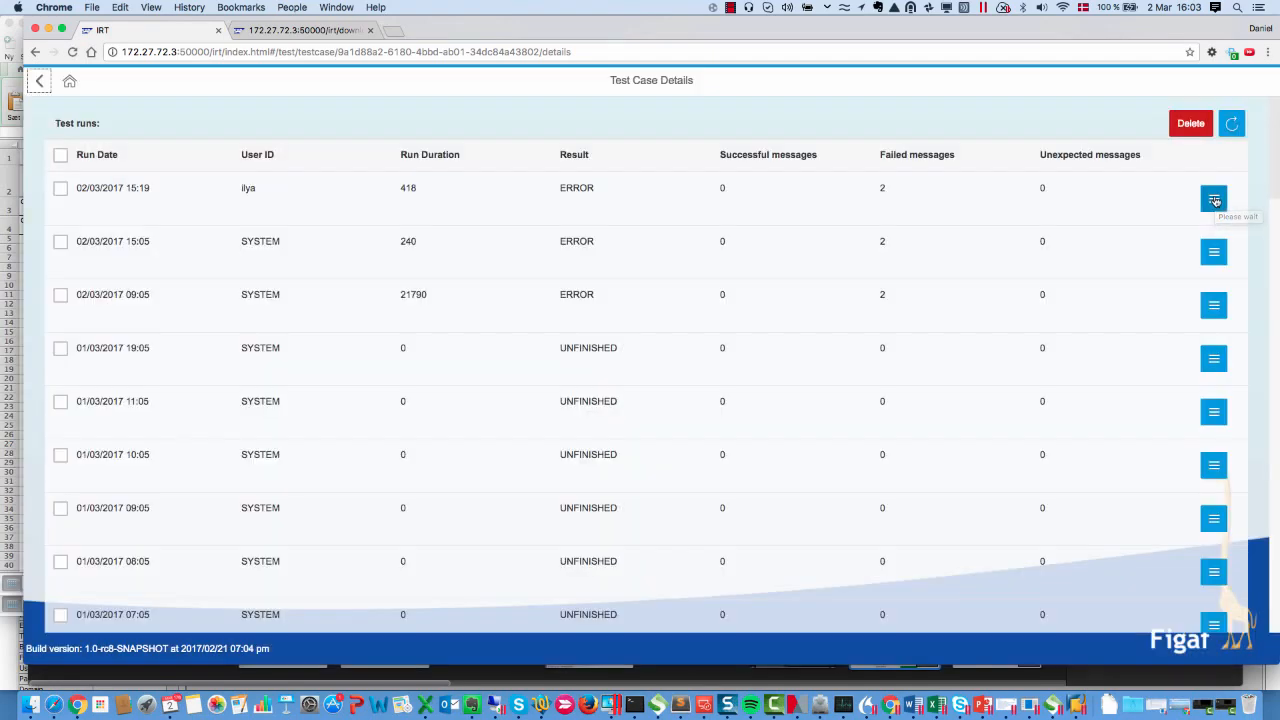
{"action": "left_click", "coordinate": [1214, 199]}
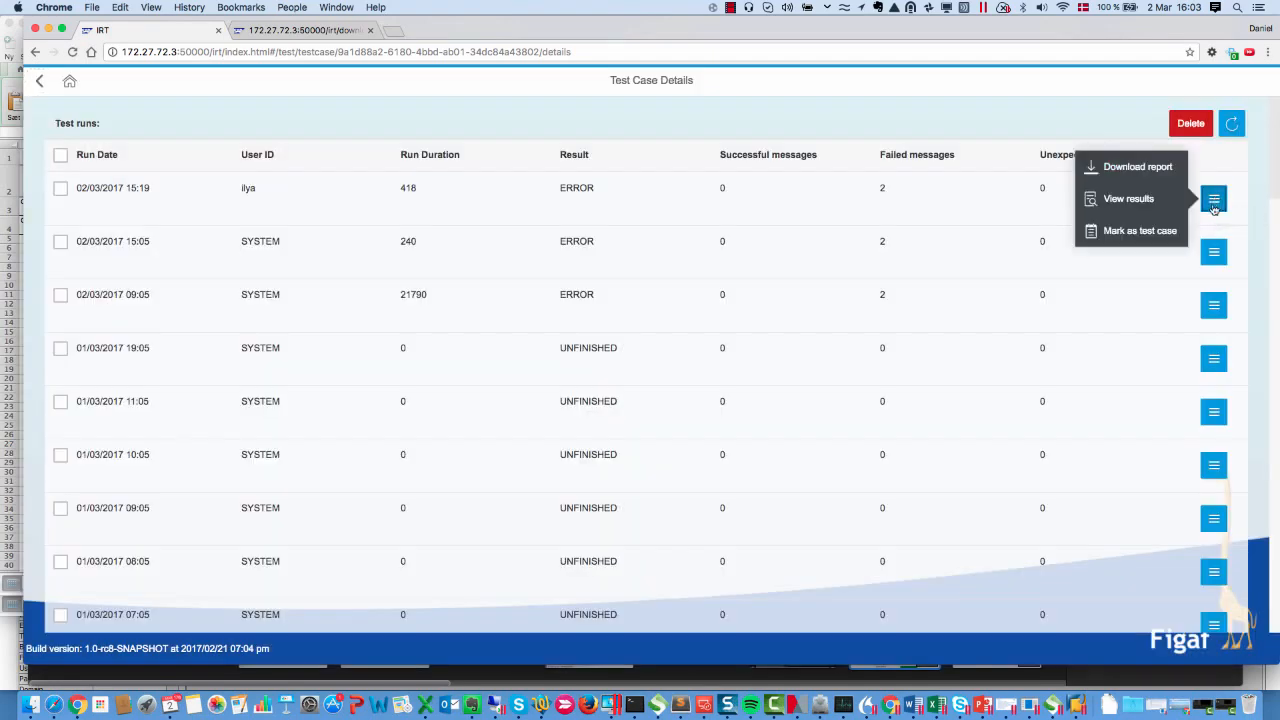
{"action": "left_click", "coordinate": [1165, 202]}
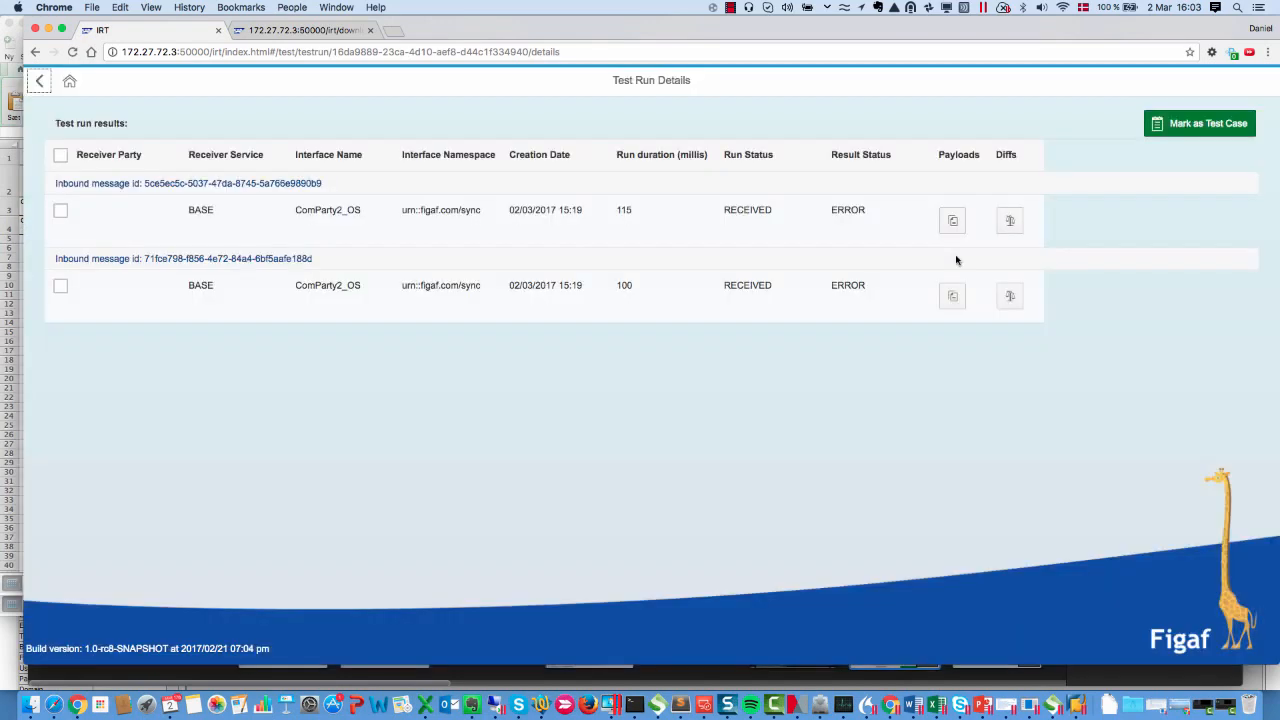
Open the payload differences for the first message, examine the changed name element, and close the dialog
{"action": "left_click", "coordinate": [1010, 220]}
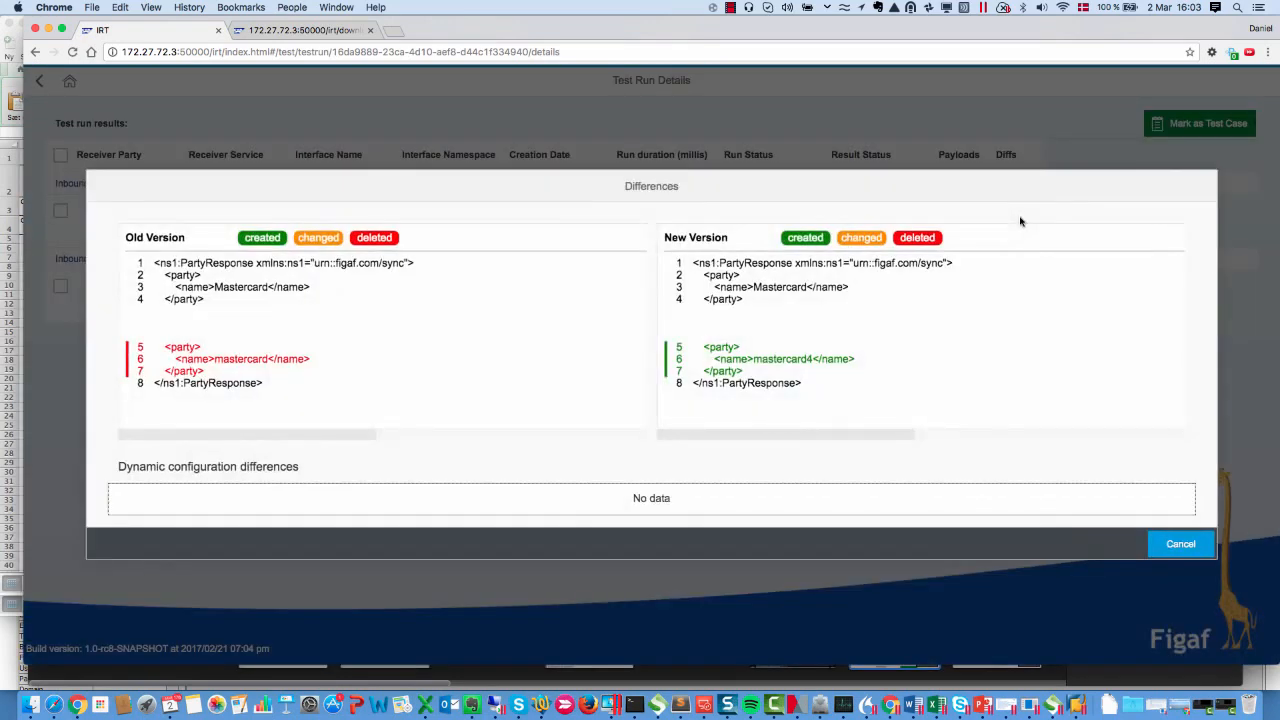
{"action": "left_click_drag", "start_coordinate": [805, 359], "coordinate": [729, 358]}
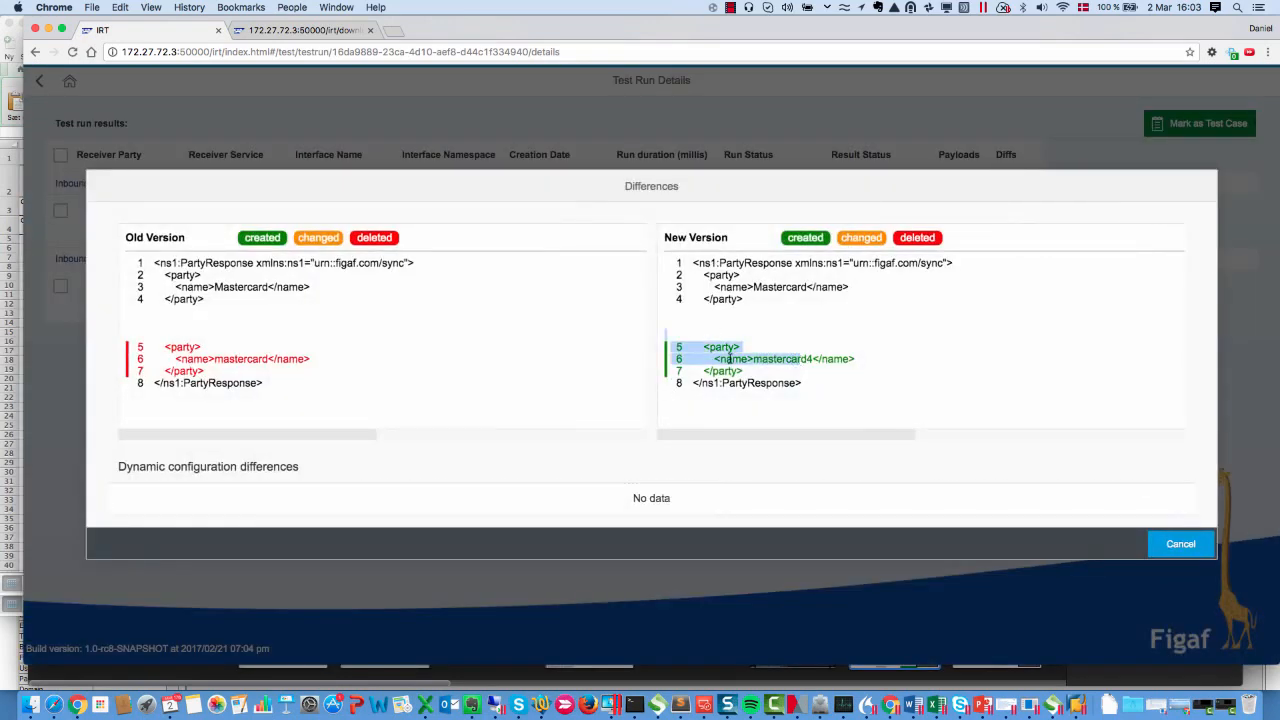
{"action": "left_click", "coordinate": [745, 365]}
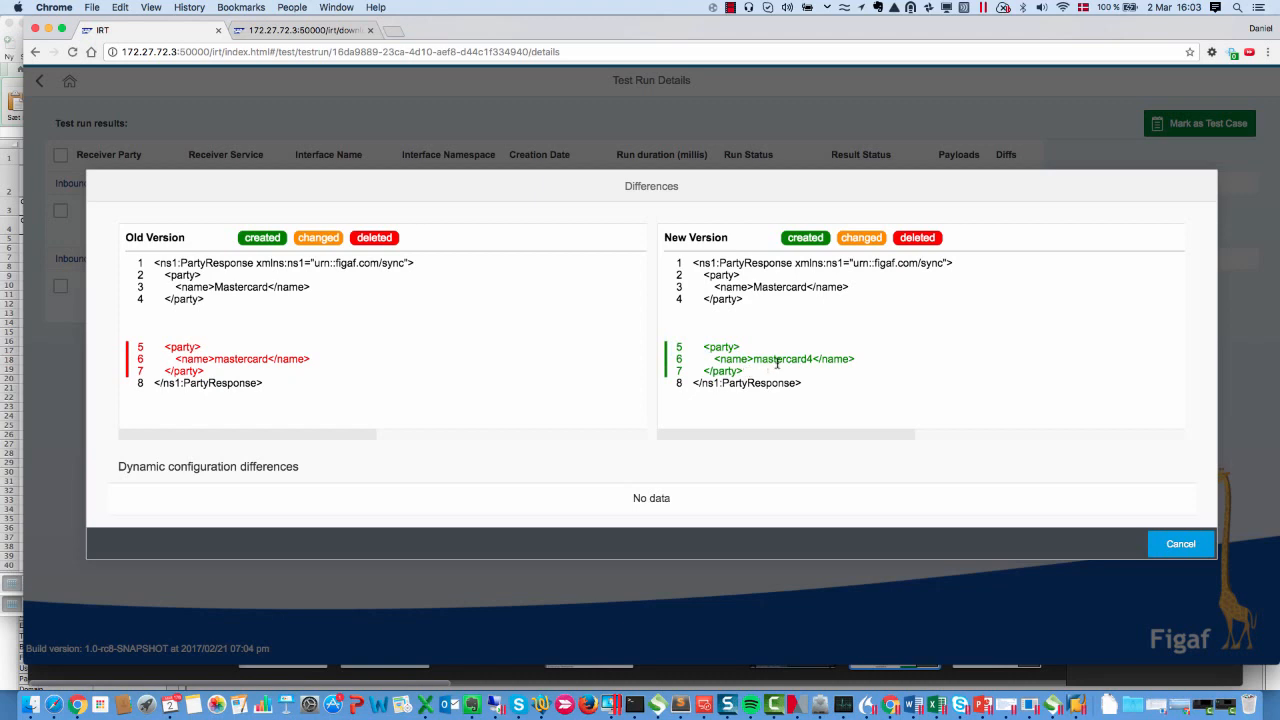
{"action": "left_click_drag", "start_coordinate": [780, 363], "coordinate": [753, 329]}
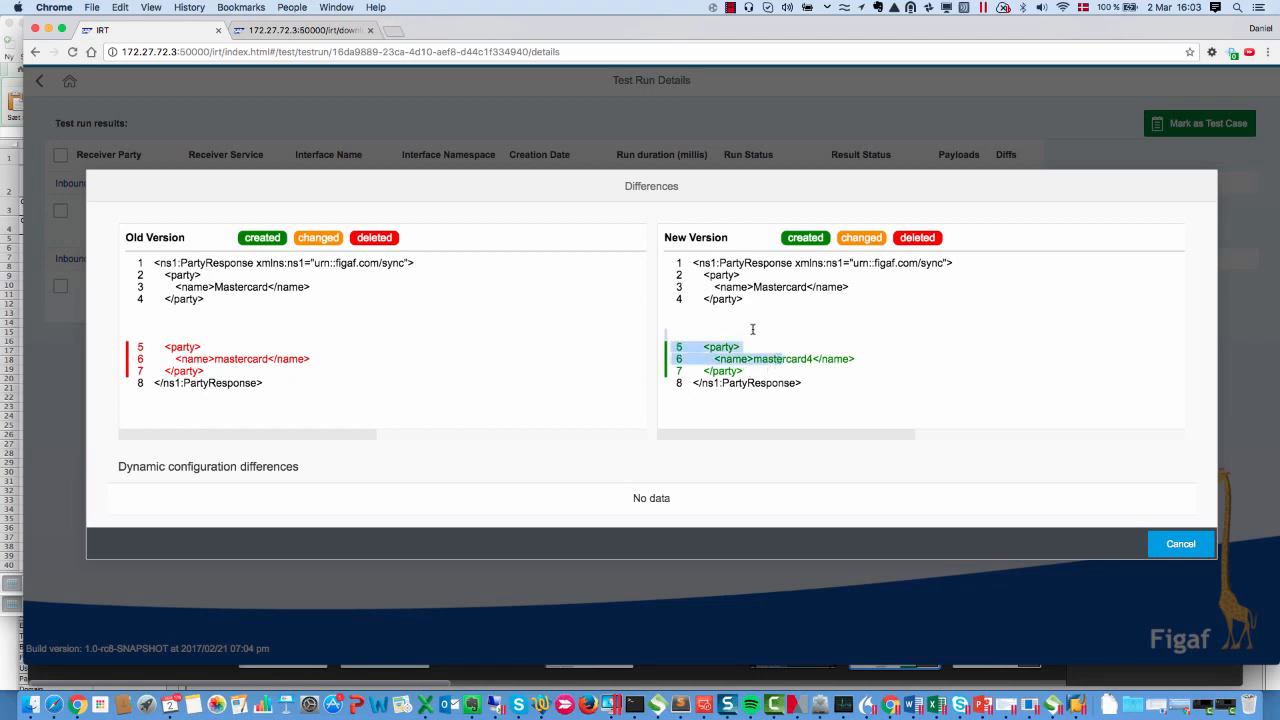
{"action": "double_click", "coordinate": [801, 357]}
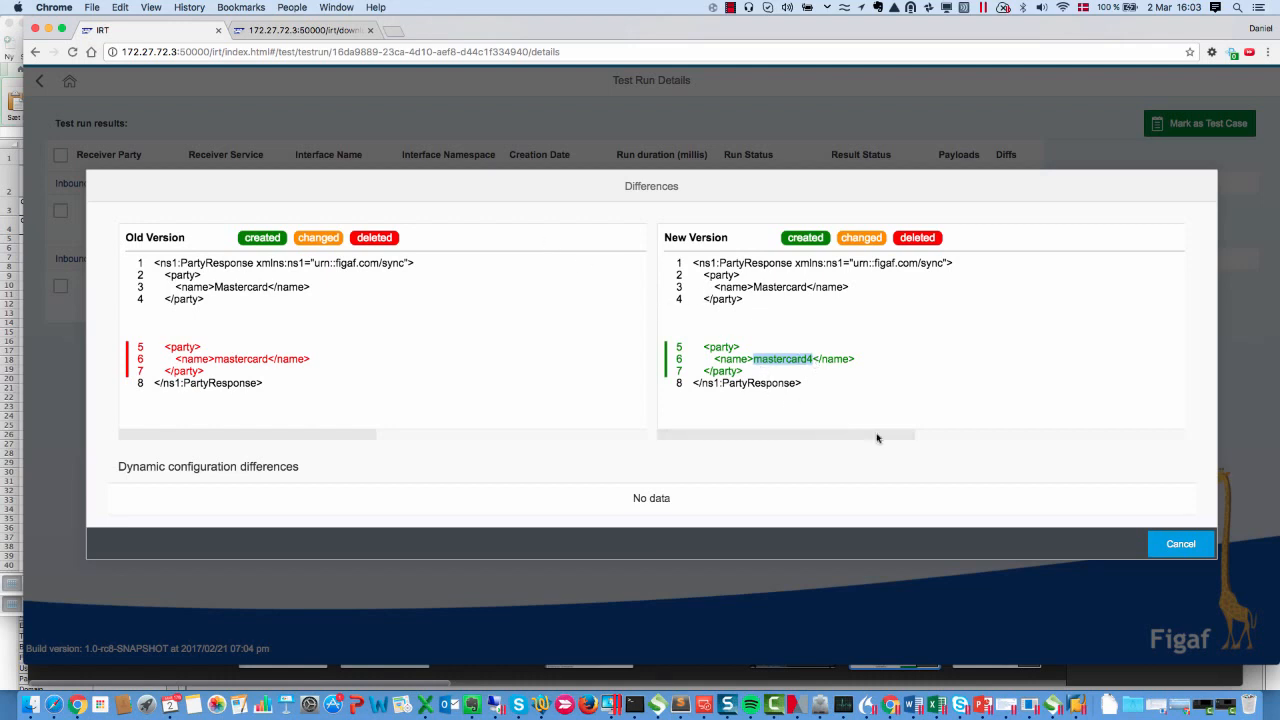
{"action": "left_click", "coordinate": [1178, 553]}
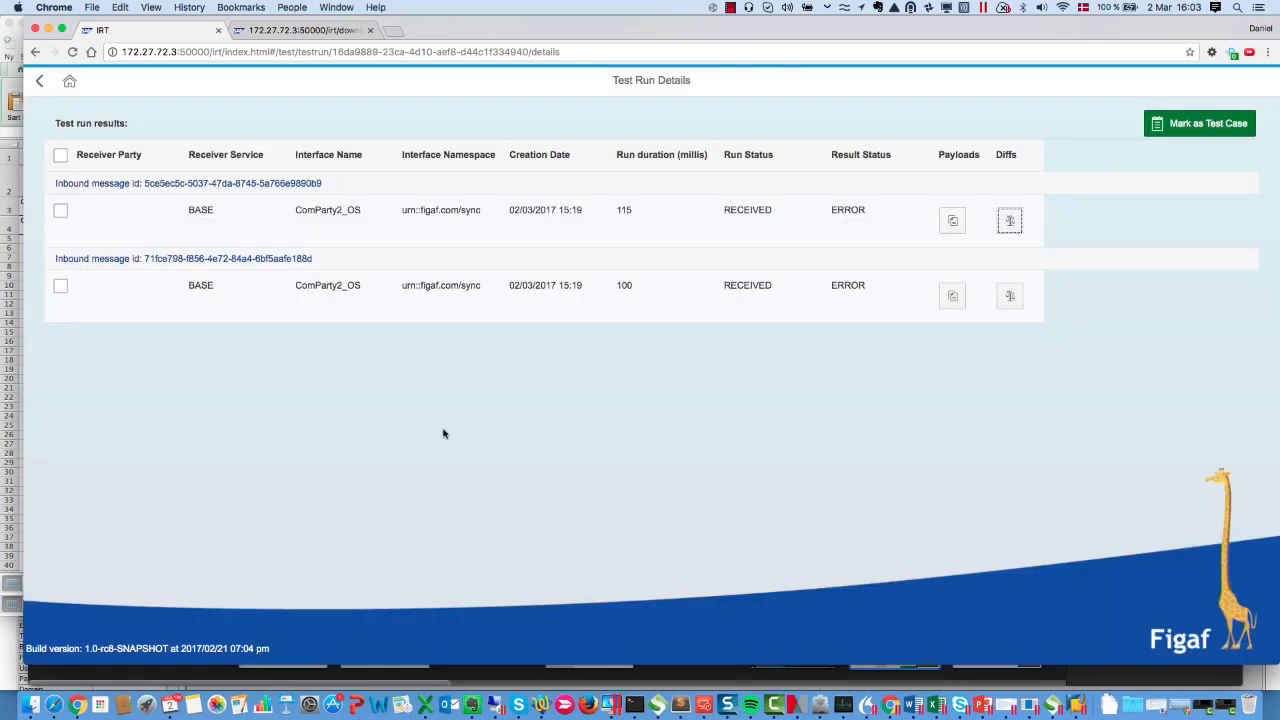
Go to Testing Templates and open the ERP template to browse its test cases
{"action": "left_click", "coordinate": [69, 81]}
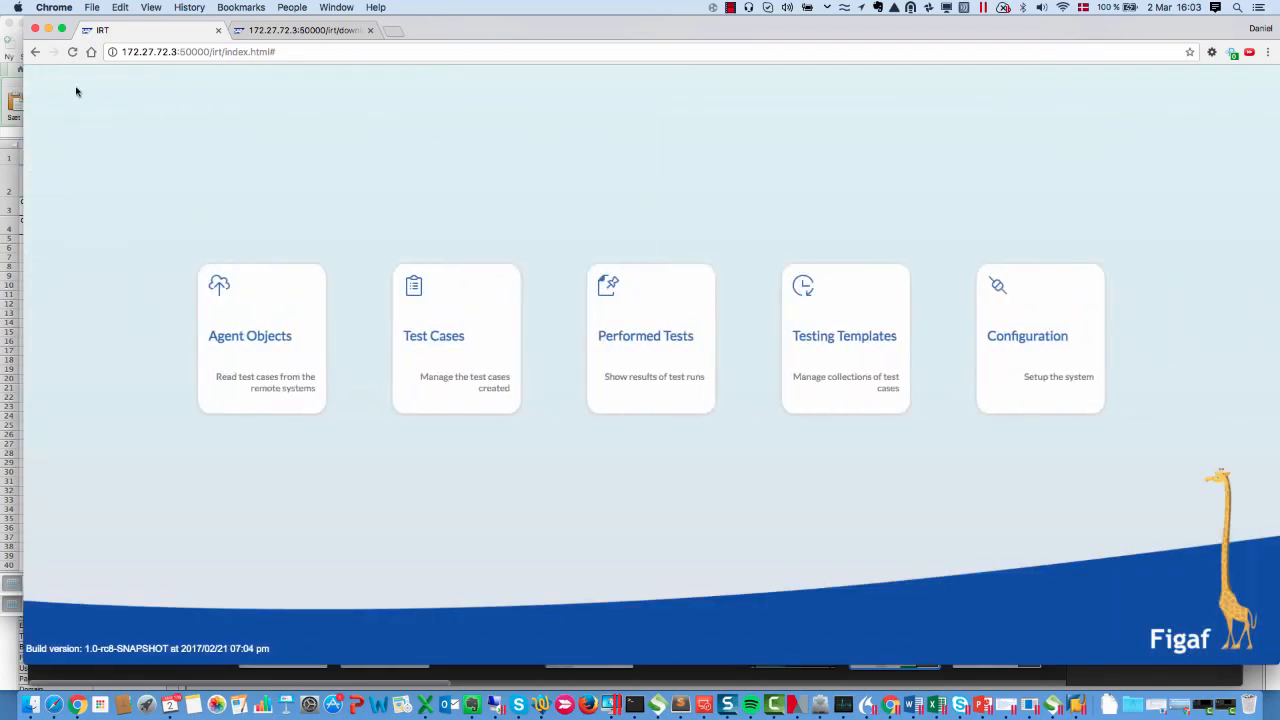
{"action": "left_click", "coordinate": [800, 300]}
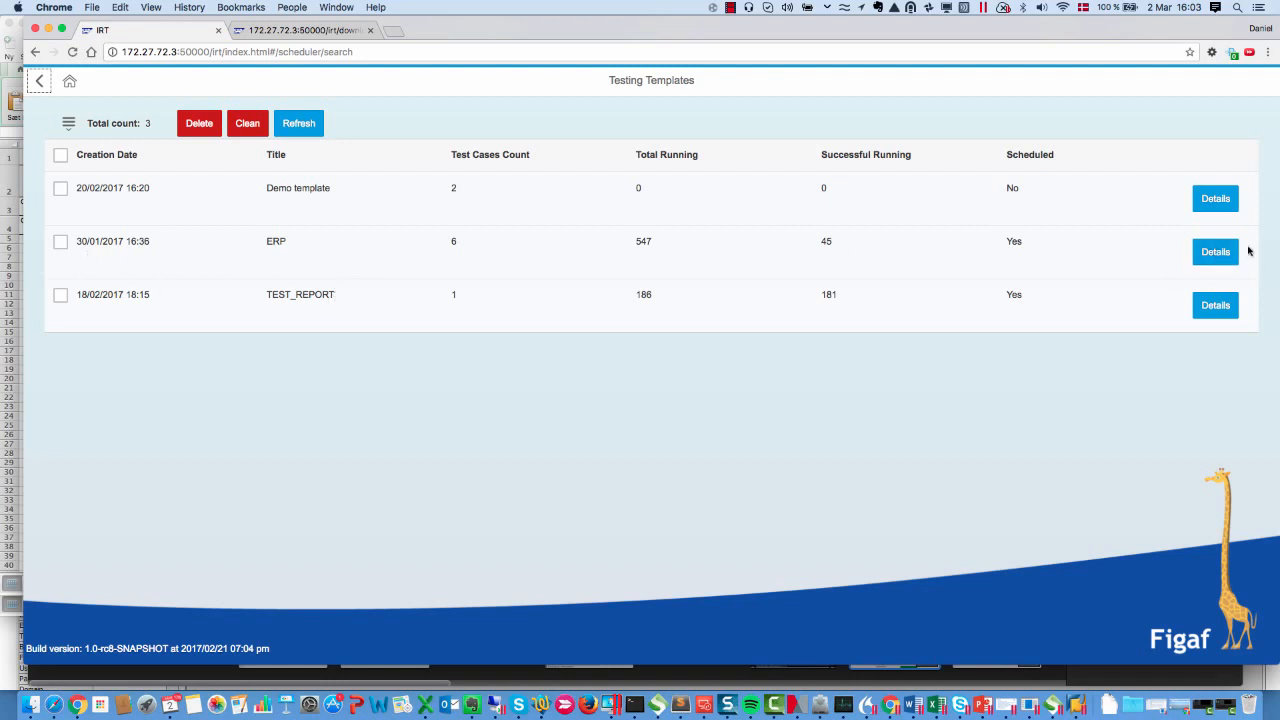
{"action": "left_click", "coordinate": [1215, 251]}
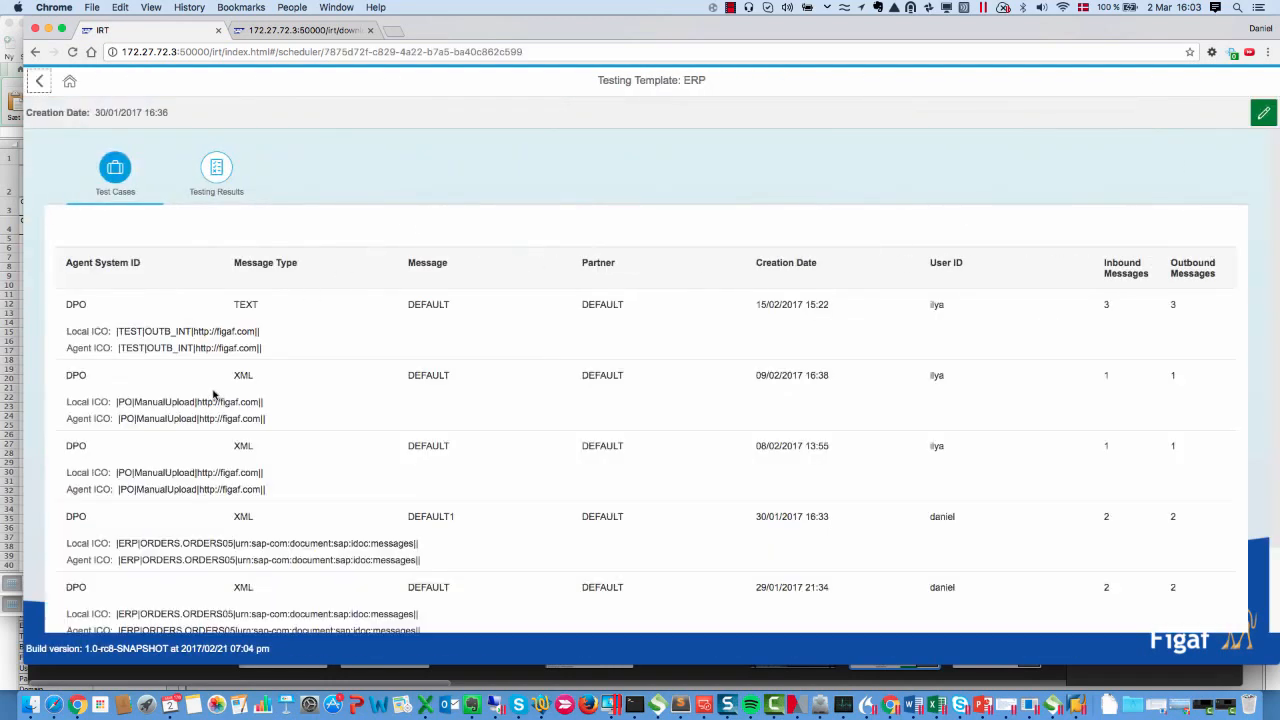
{"action": "scroll", "coordinate": [135, 400], "scroll_direction": "down", "scroll_amount": 3}
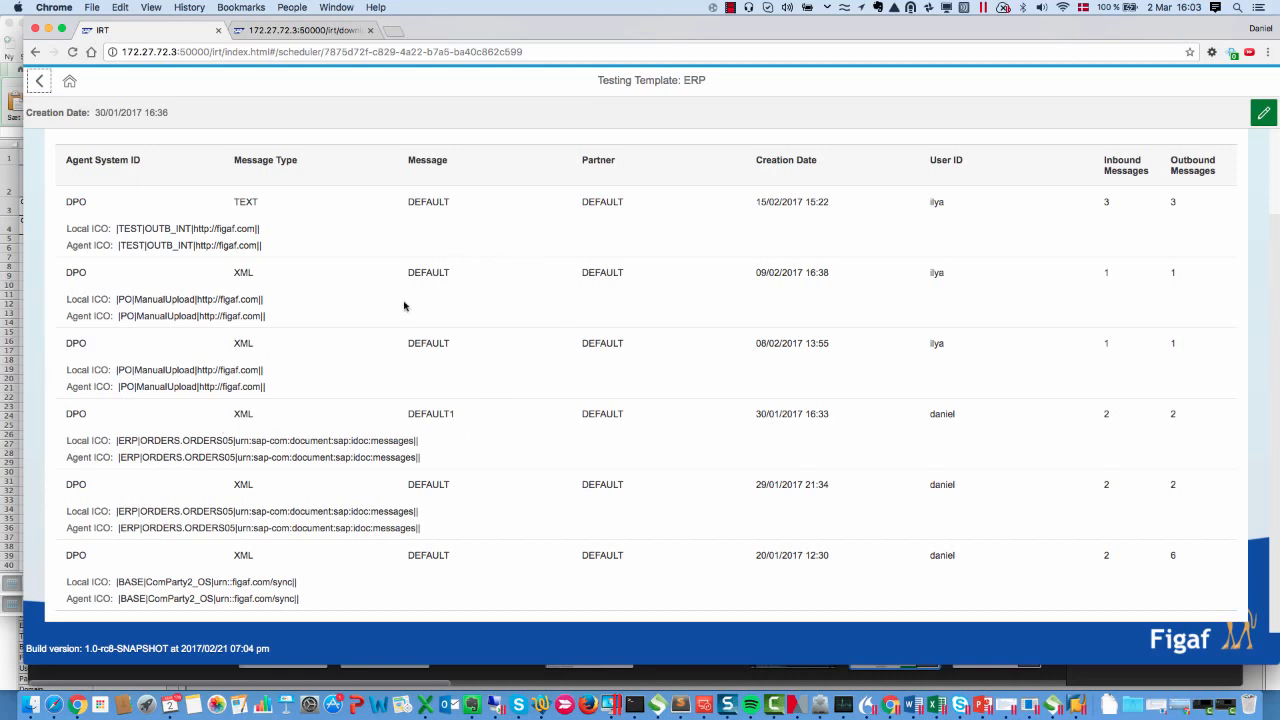
{"action": "scroll", "coordinate": [206, 243], "scroll_direction": "up", "scroll_amount": 3}
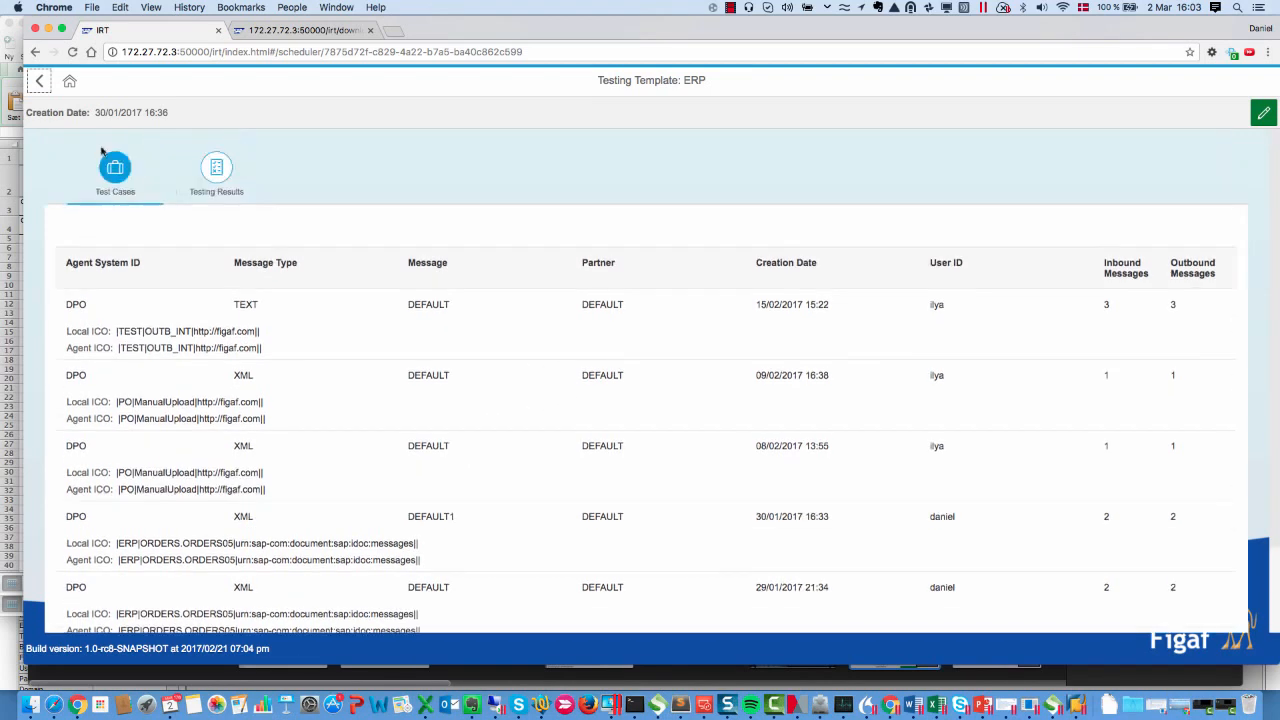